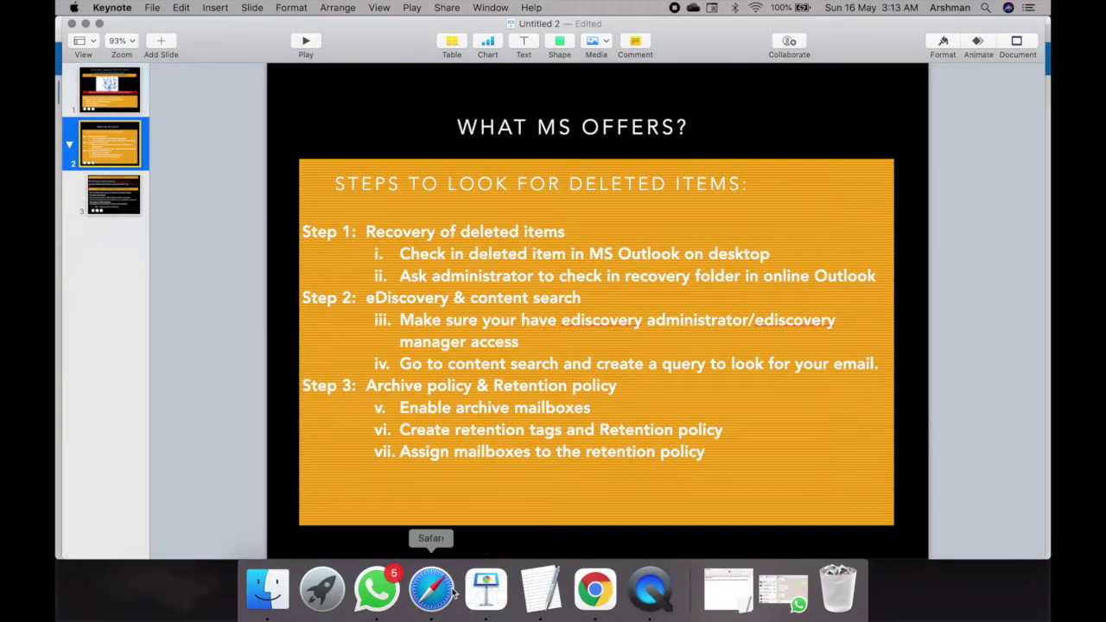
- Switch to Outlook in Safari and restore the "Test delete 2" message from the recoverable items of Deleted Items
left_click(442, 595)
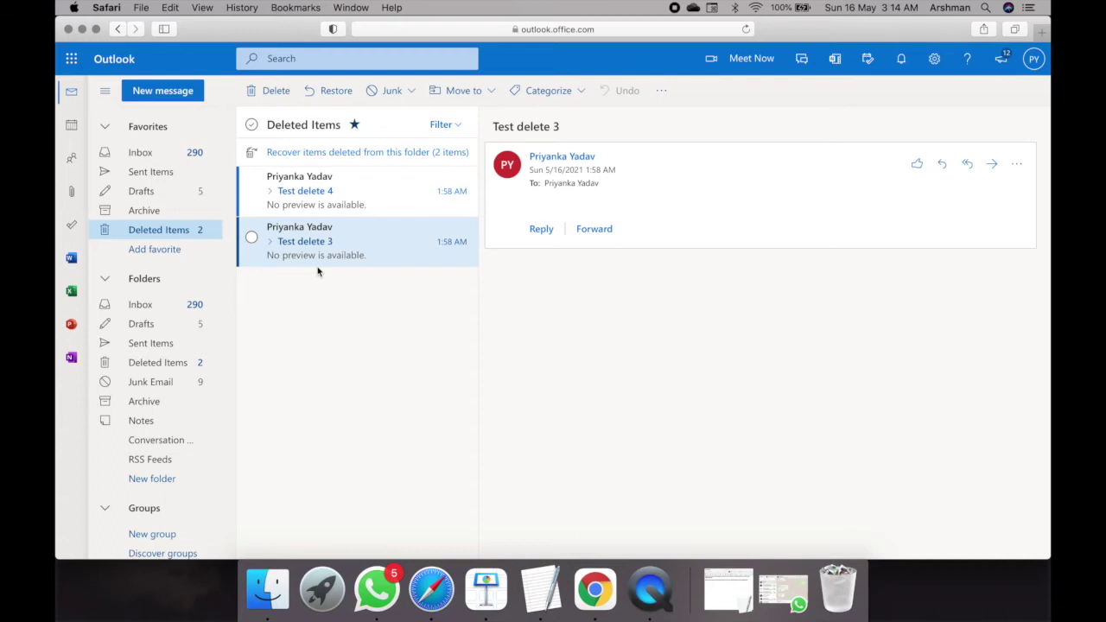
left_click(329, 154)
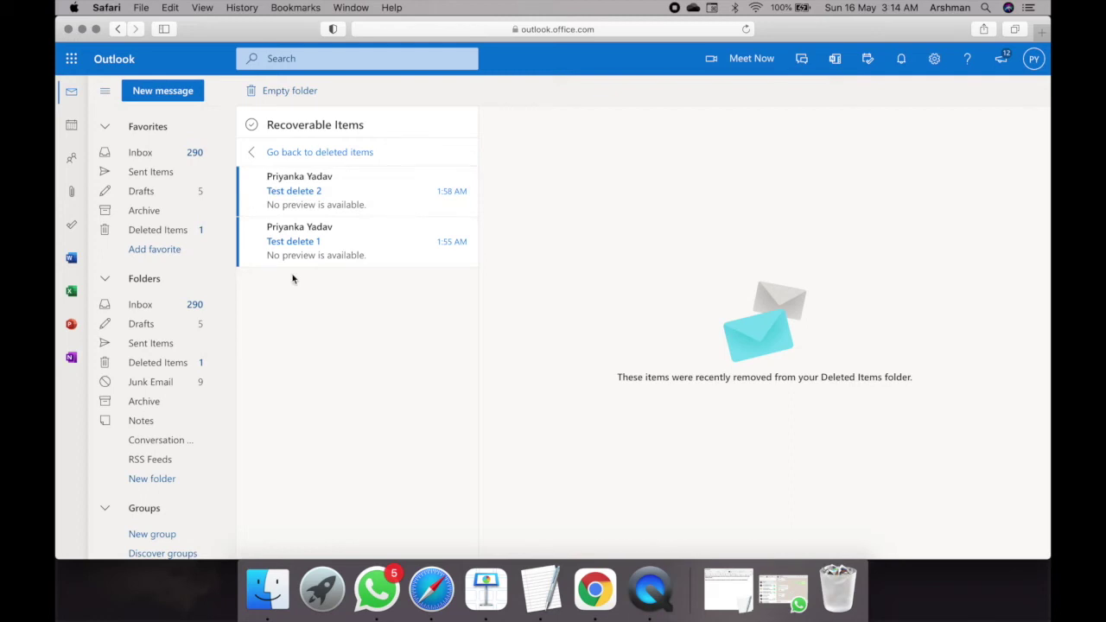
left_click(251, 189)
left_click(338, 93)
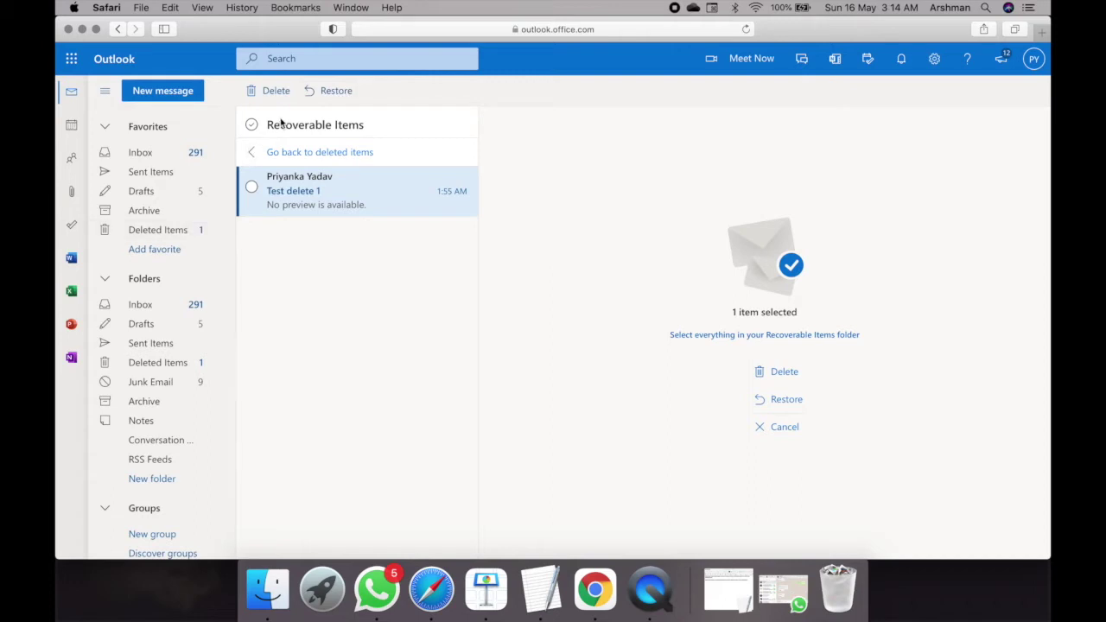
- Return to Deleted Items, empty the whole folder, and reopen its recoverable items
left_click(252, 153)
left_click(251, 186)
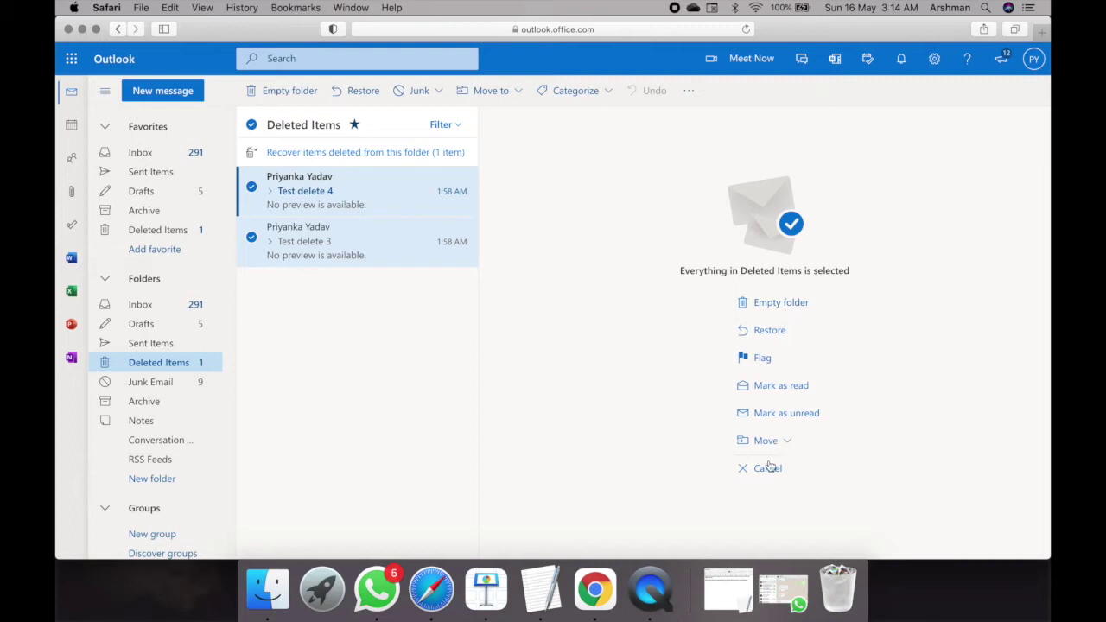
left_click(795, 313)
left_click(575, 347)
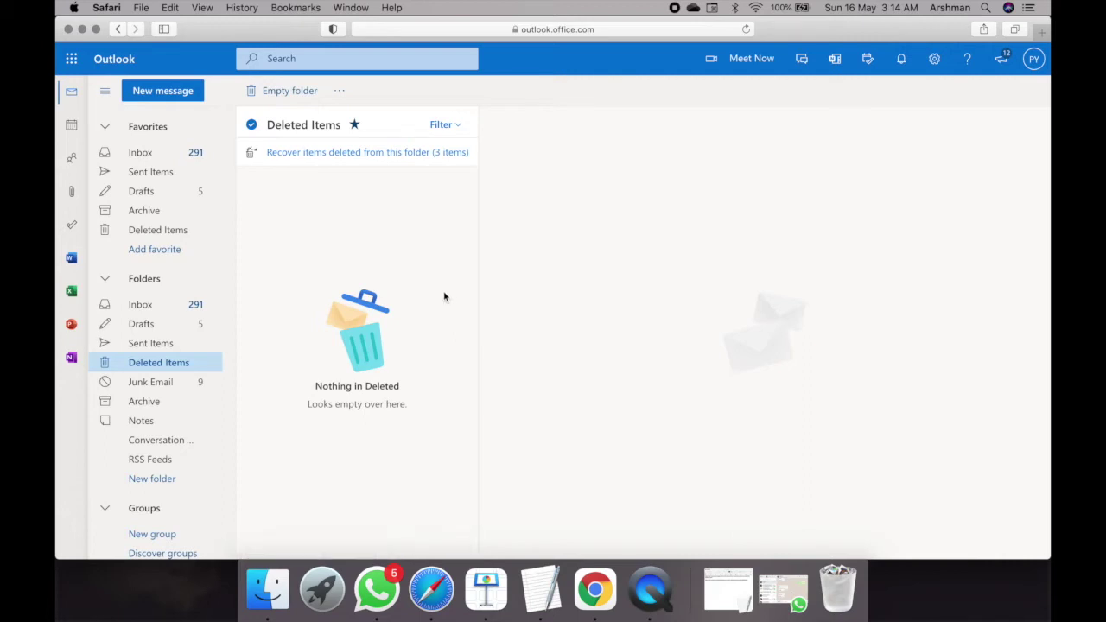
left_click(308, 153)
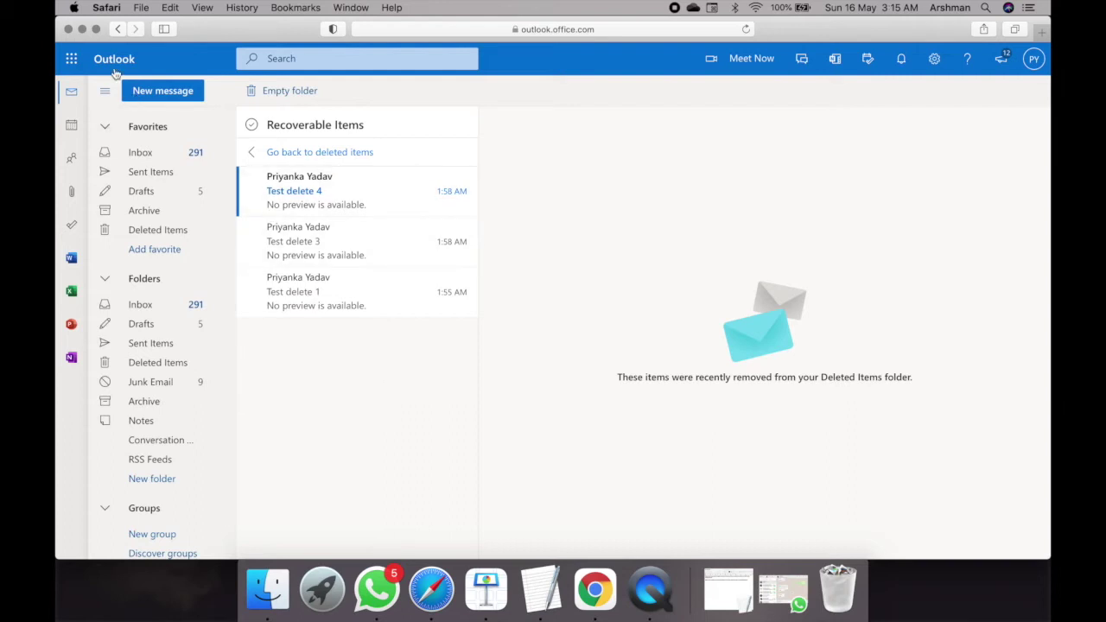
- Open the Microsoft 365 admin center and go from there to the Security admin center
left_click(73, 60)
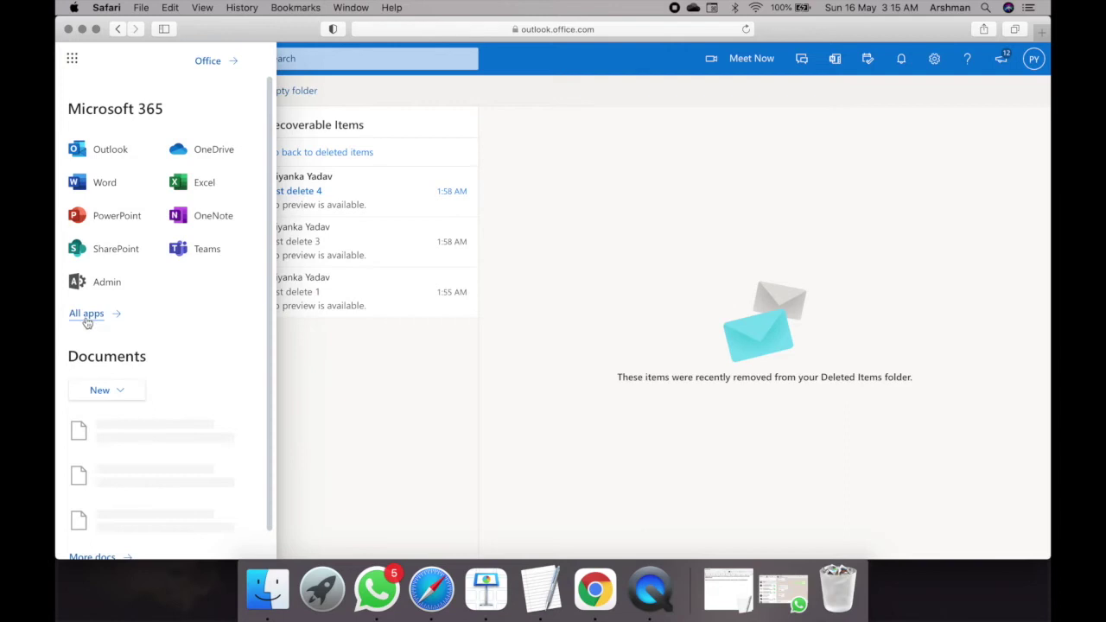
left_click(111, 284)
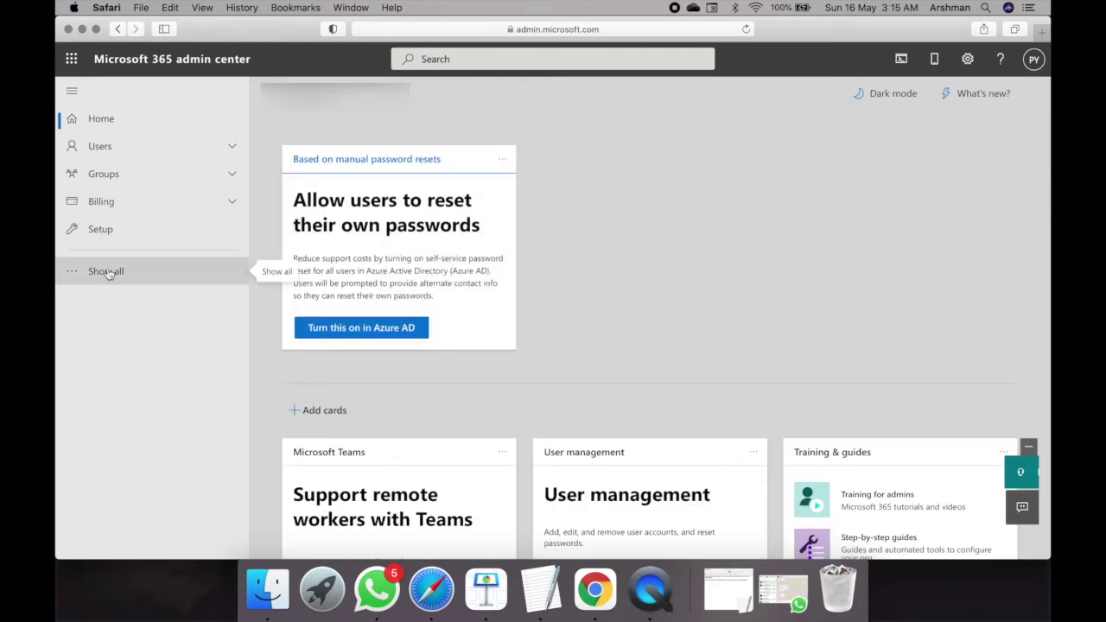
left_click(106, 272)
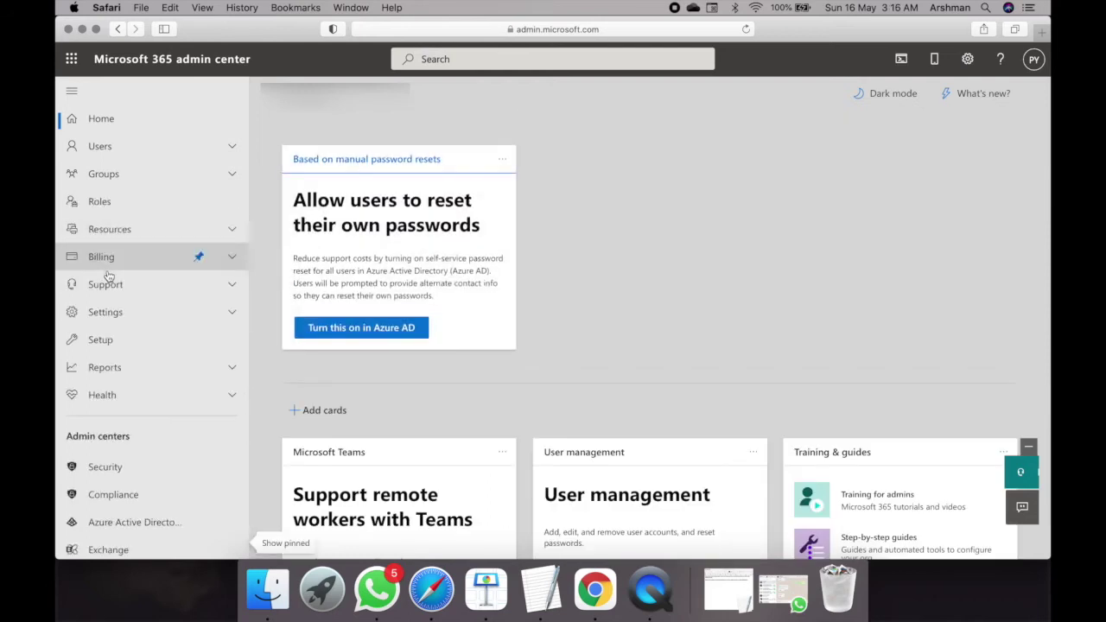
scroll(112, 285, "down", 5)
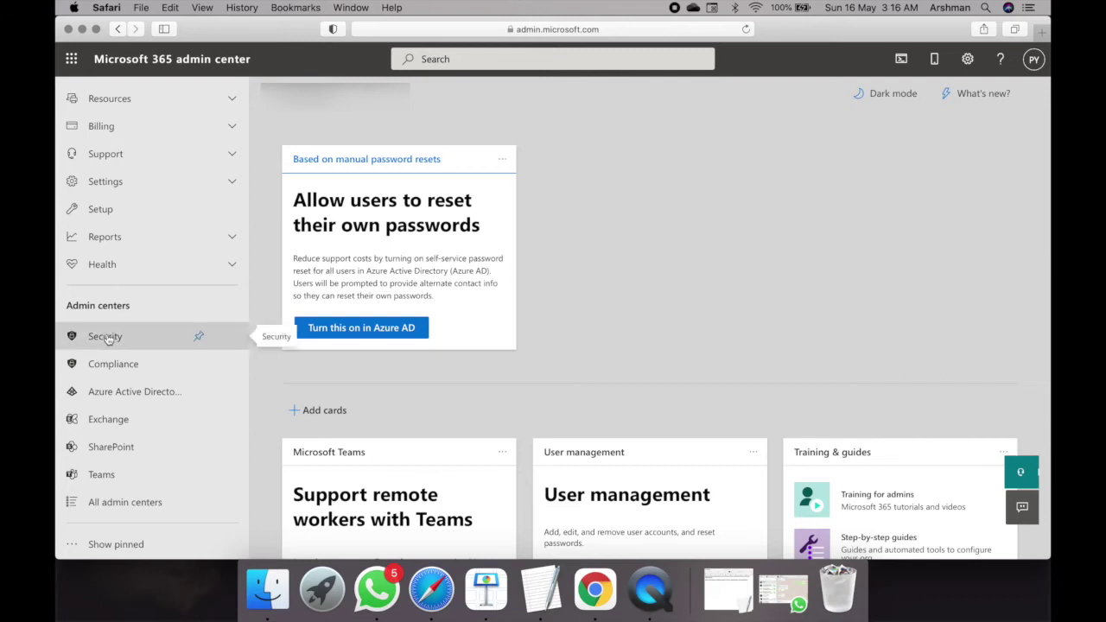
left_click(108, 338)
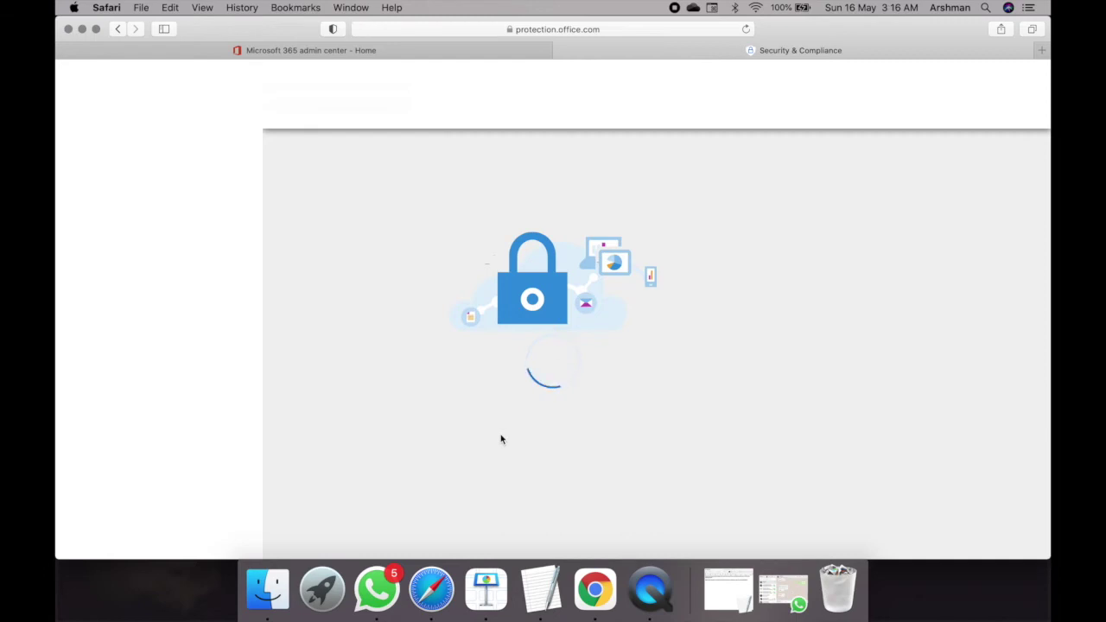
- Find the eDiscovery Manager role group in the Security & Compliance permissions and open its details
left_click(115, 229)
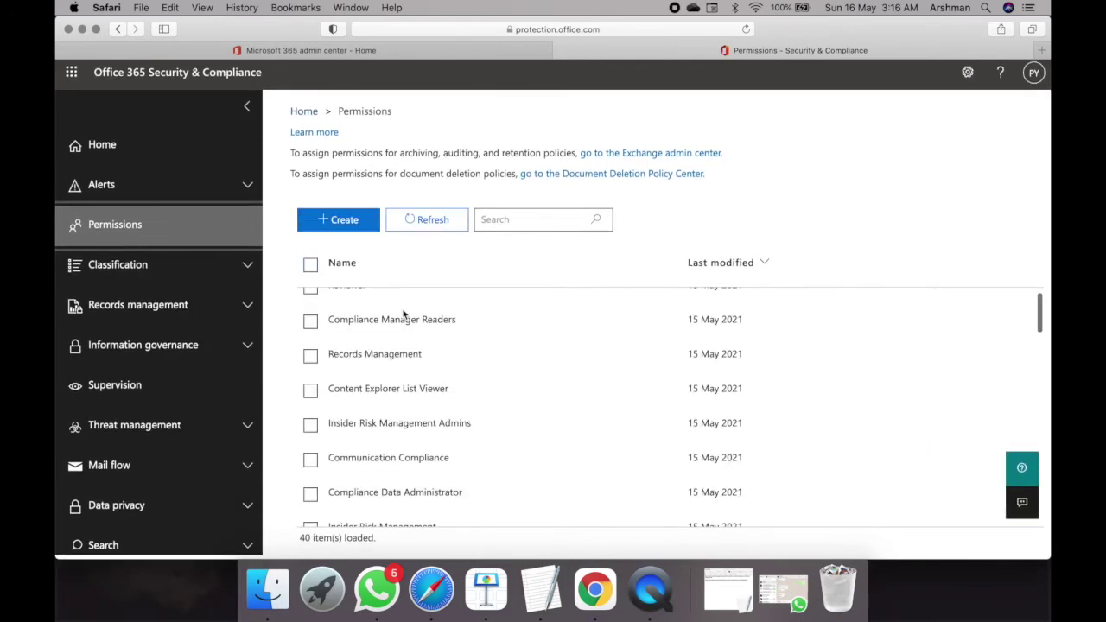
scroll(403, 314, "down", 12)
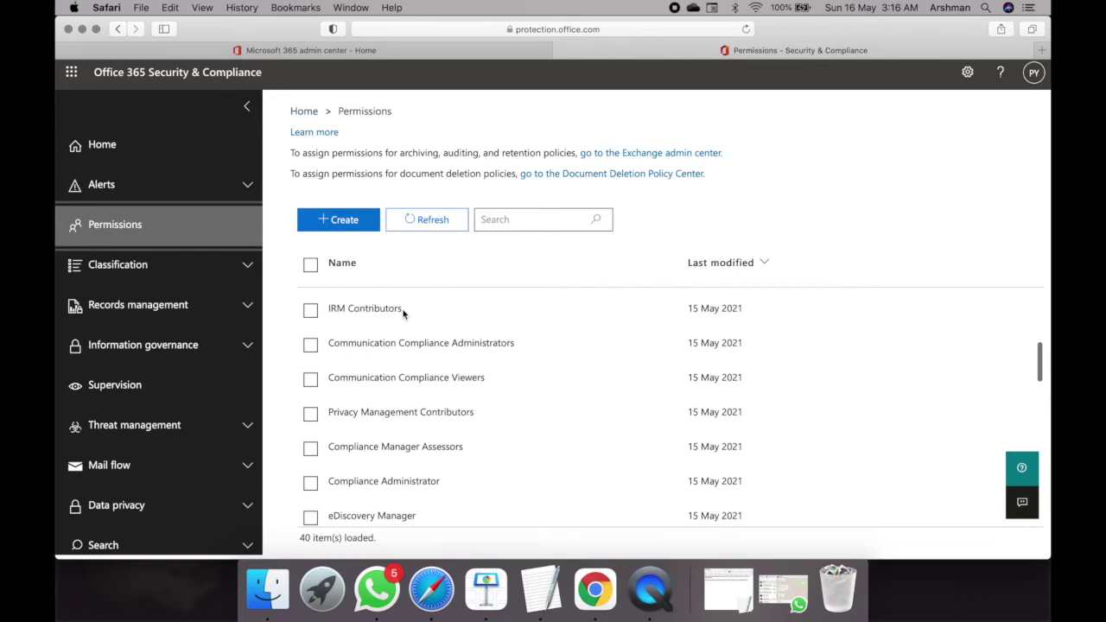
scroll(403, 313, "down", 10)
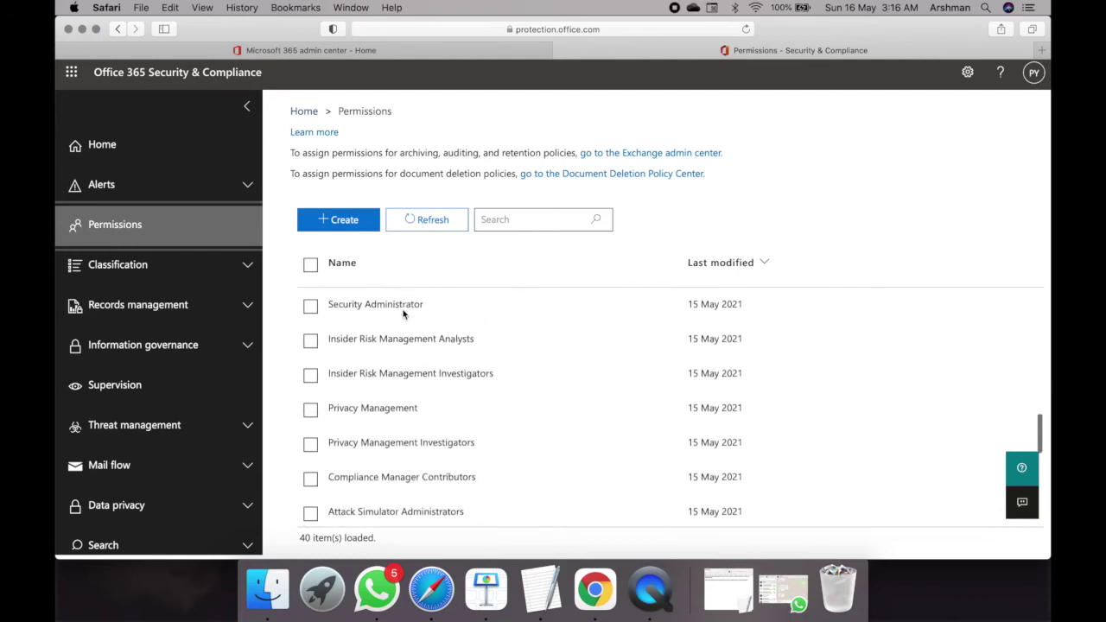
scroll(402, 314, "down", 10)
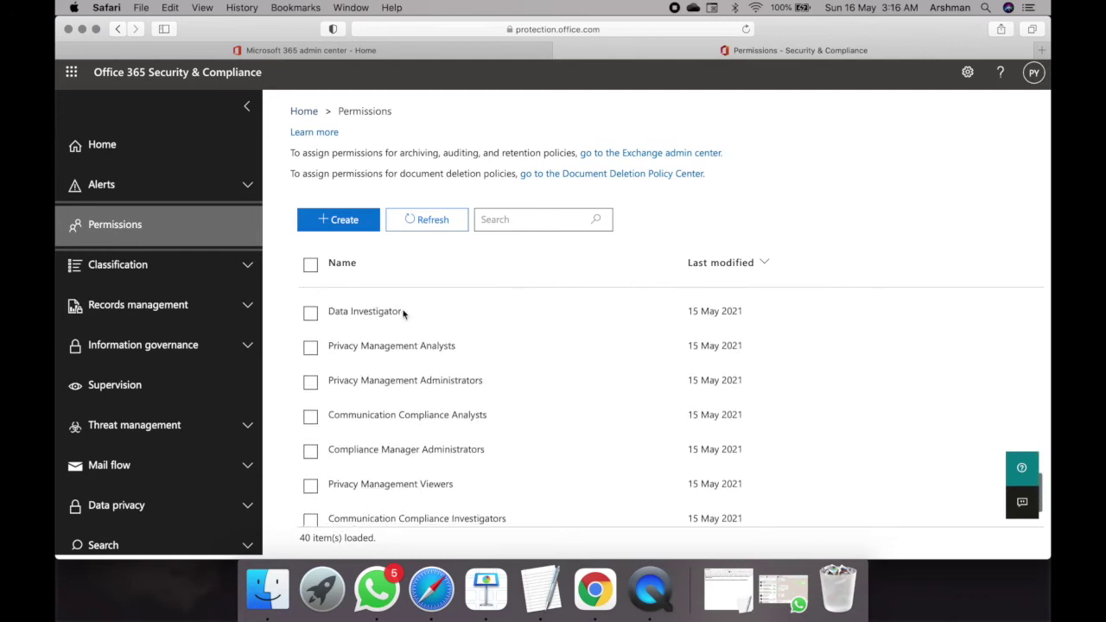
scroll(402, 314, "up", 8)
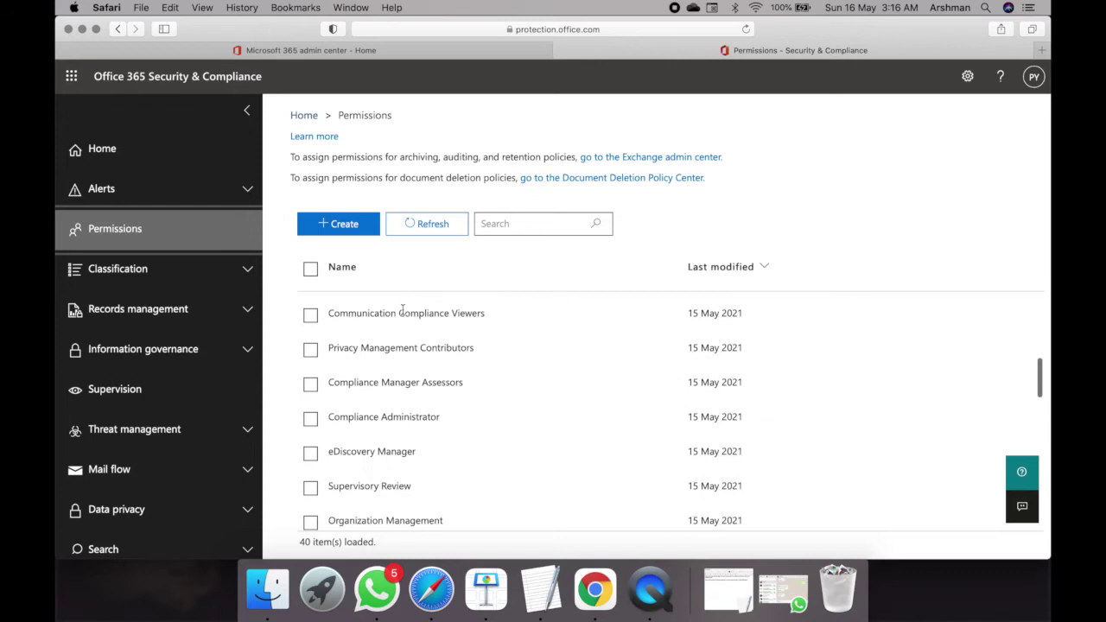
scroll(403, 311, "down", 3)
scroll(403, 309, "up", 3)
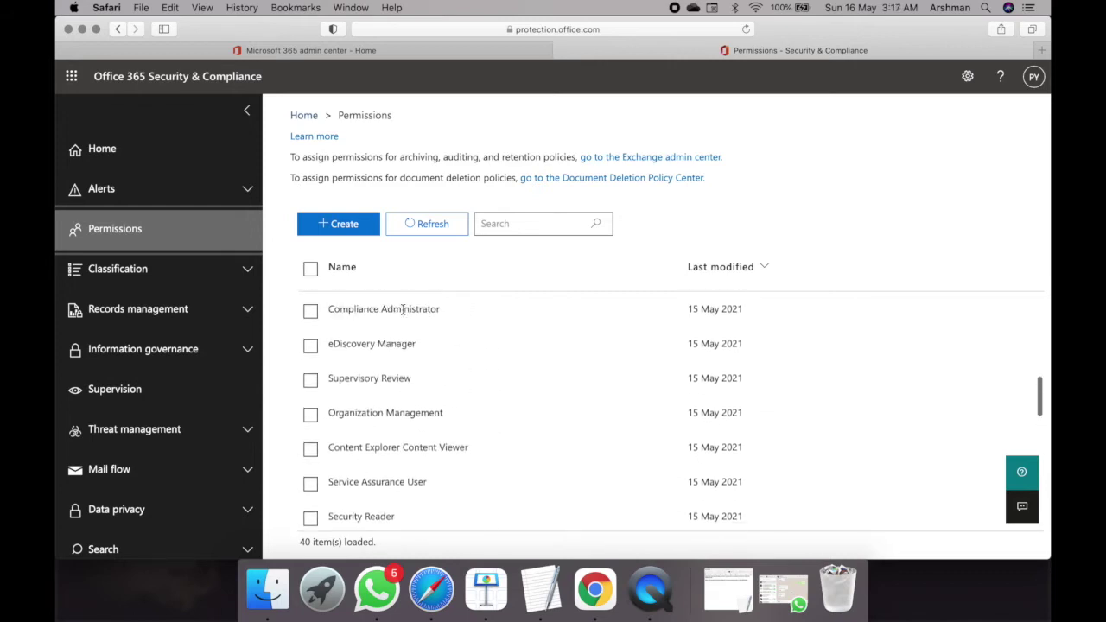
left_click(311, 355)
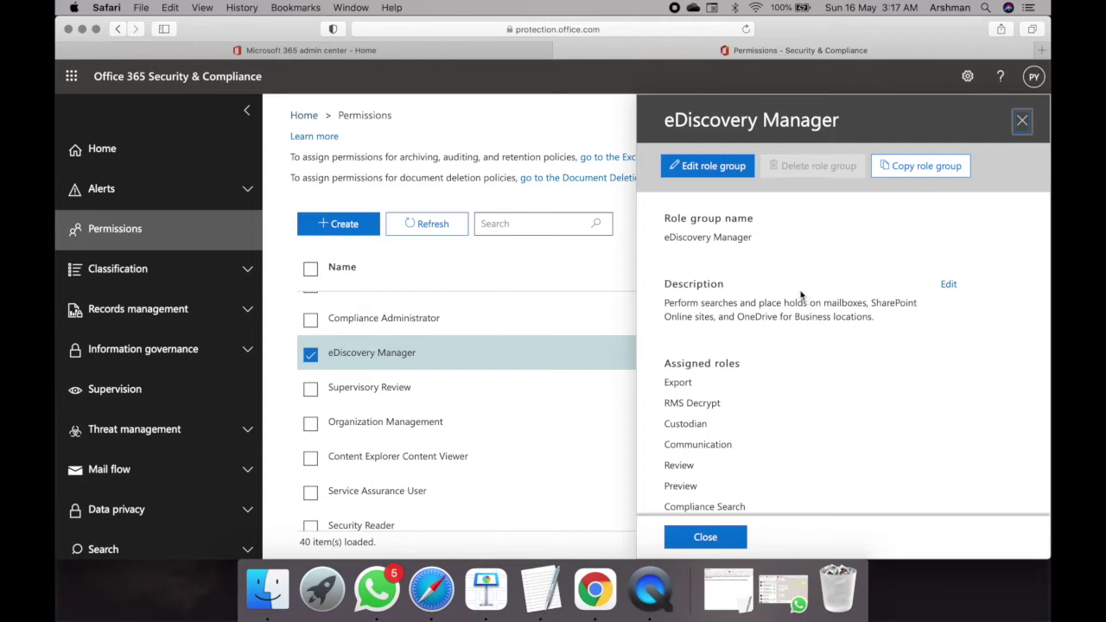
- Examine the role group's assigned roles and members, and open the eDiscovery Manager member selection
scroll(802, 297, "down", 3)
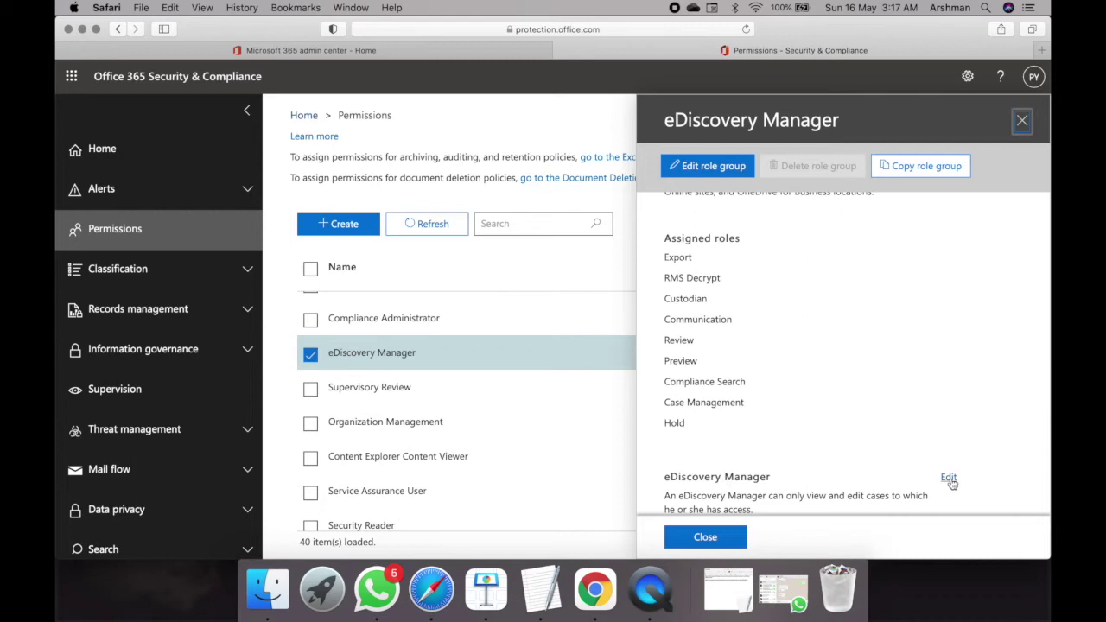
scroll(800, 490, "down", 4)
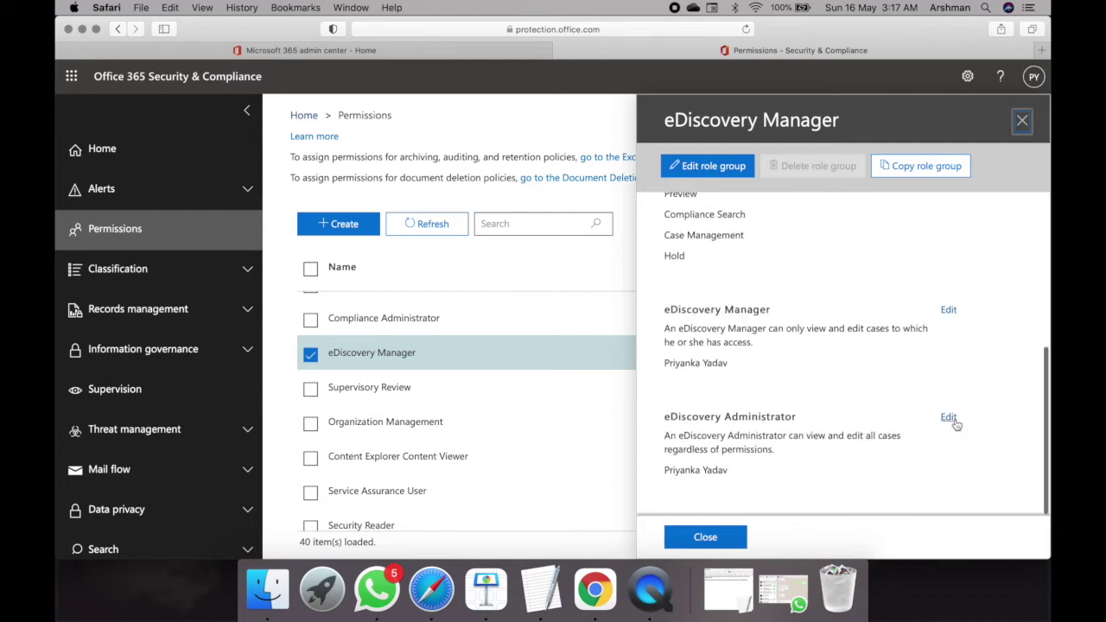
left_click(950, 311)
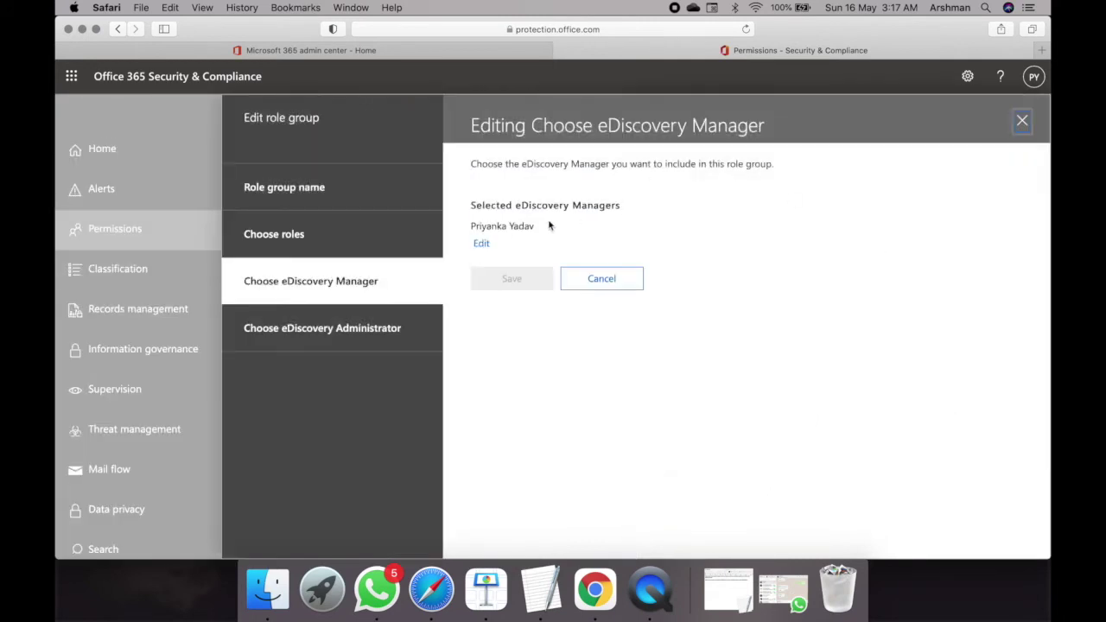
left_click(484, 245)
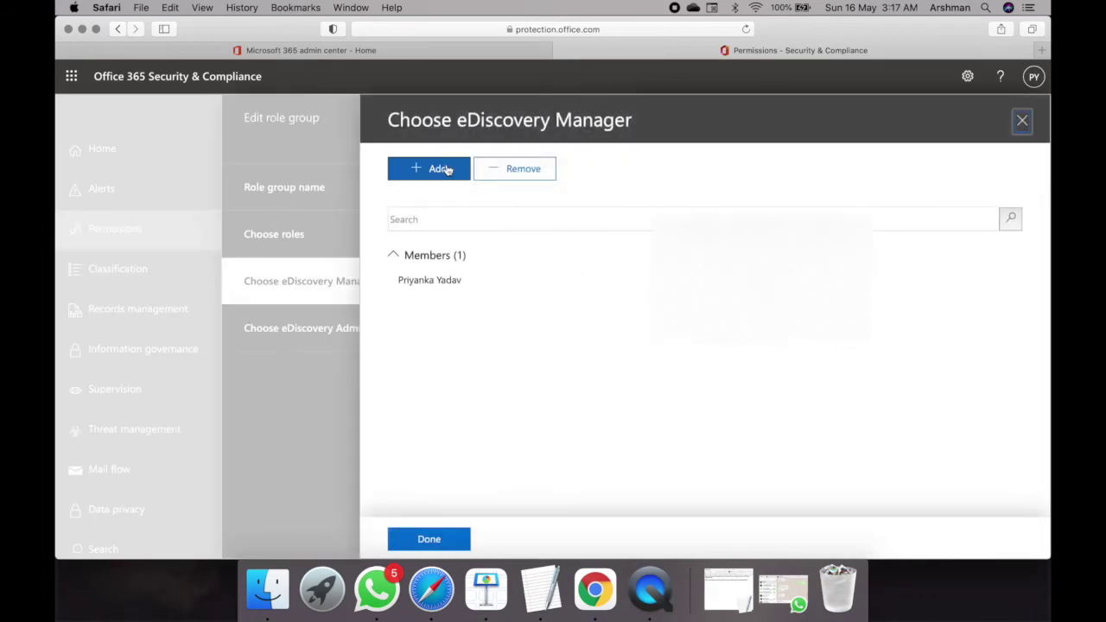
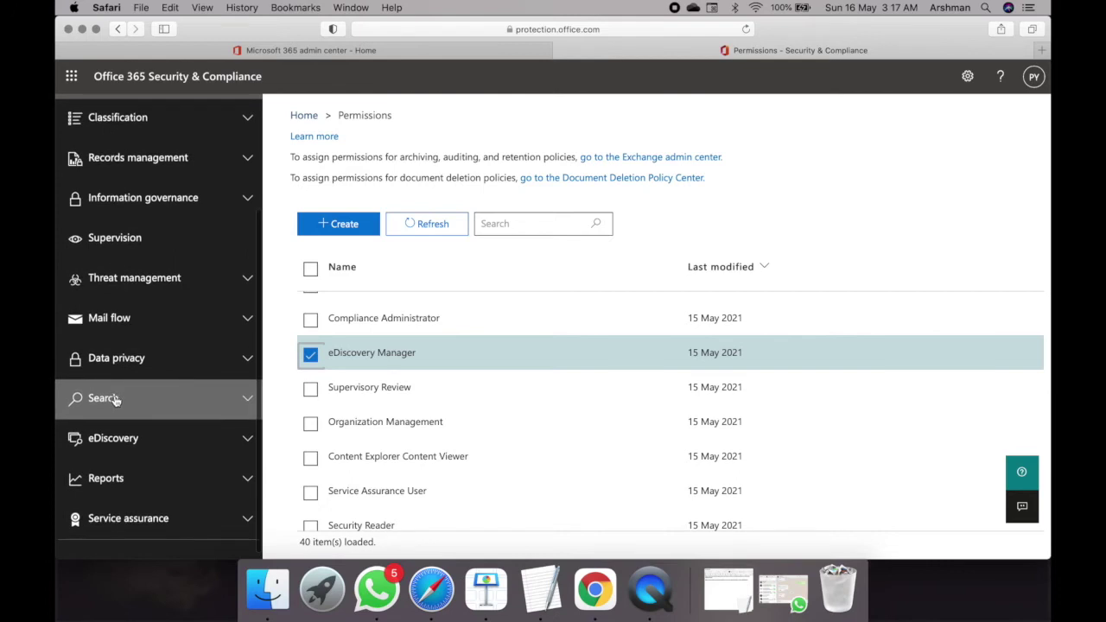
- Start a new content search and add the email Subject condition to its query
left_click(120, 432)
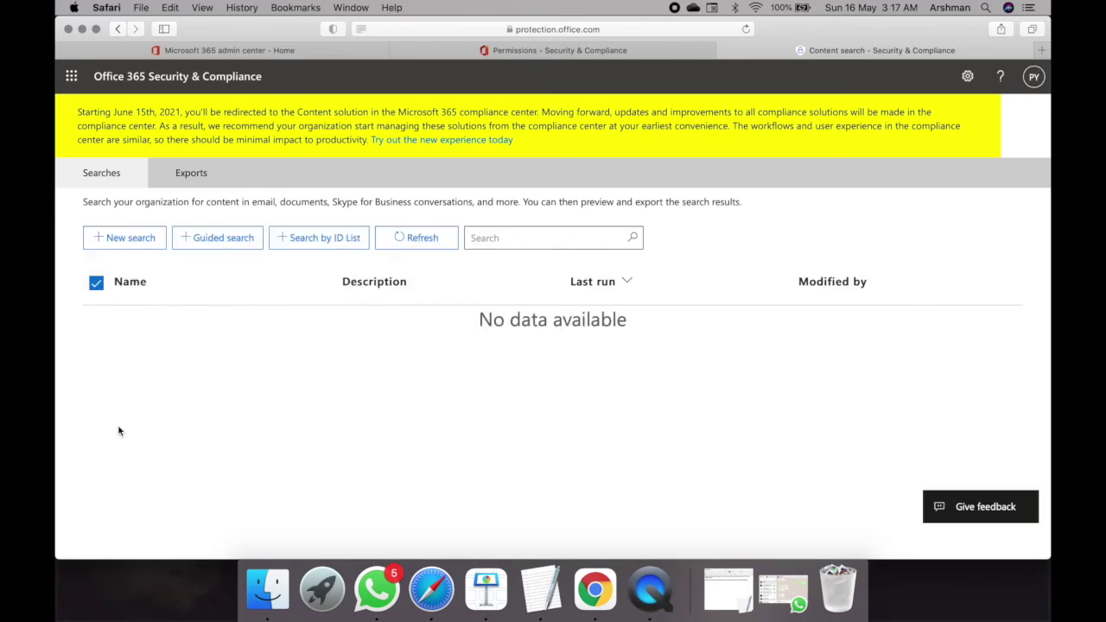
left_click(124, 239)
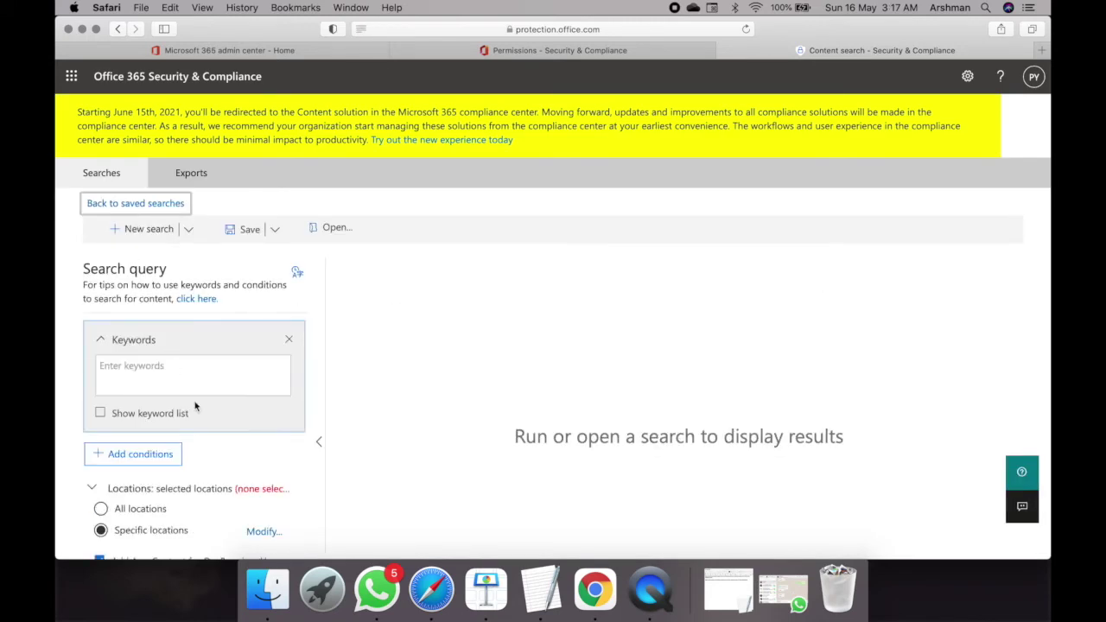
scroll(196, 406, "down", 1)
scroll(196, 407, "down", 1)
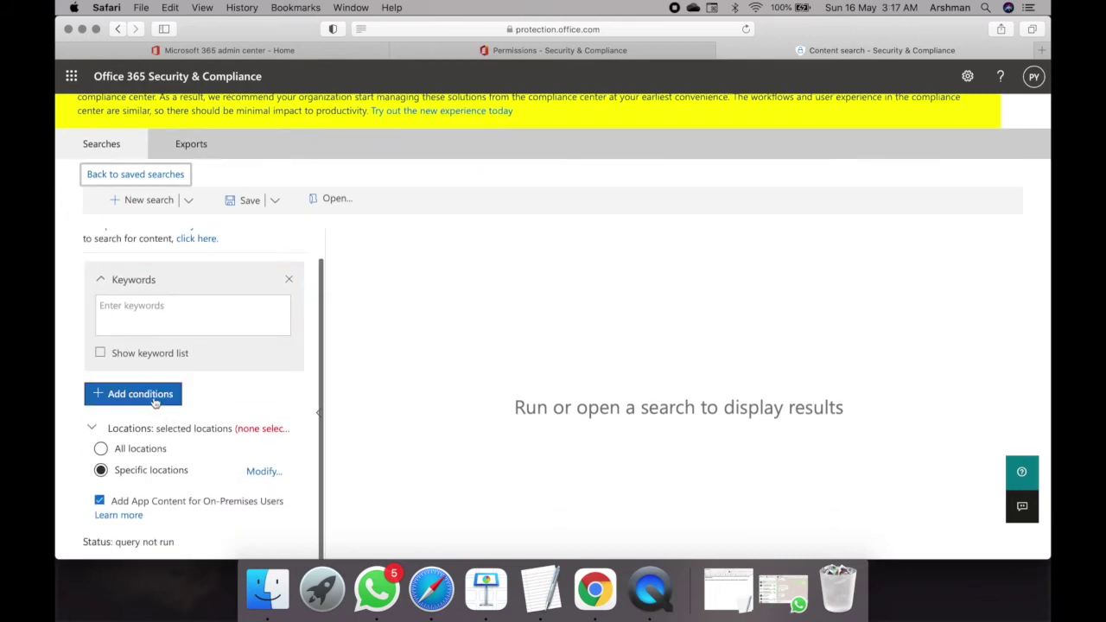
left_click(155, 403)
scroll(629, 298, "down", 1)
scroll(630, 298, "down", 6)
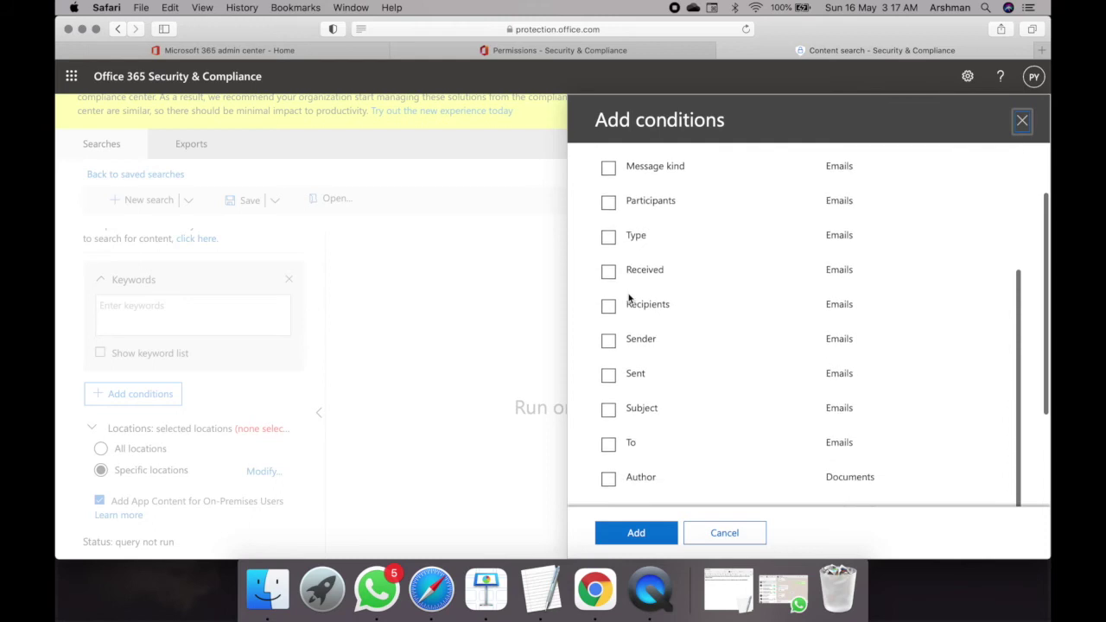
left_click(608, 410)
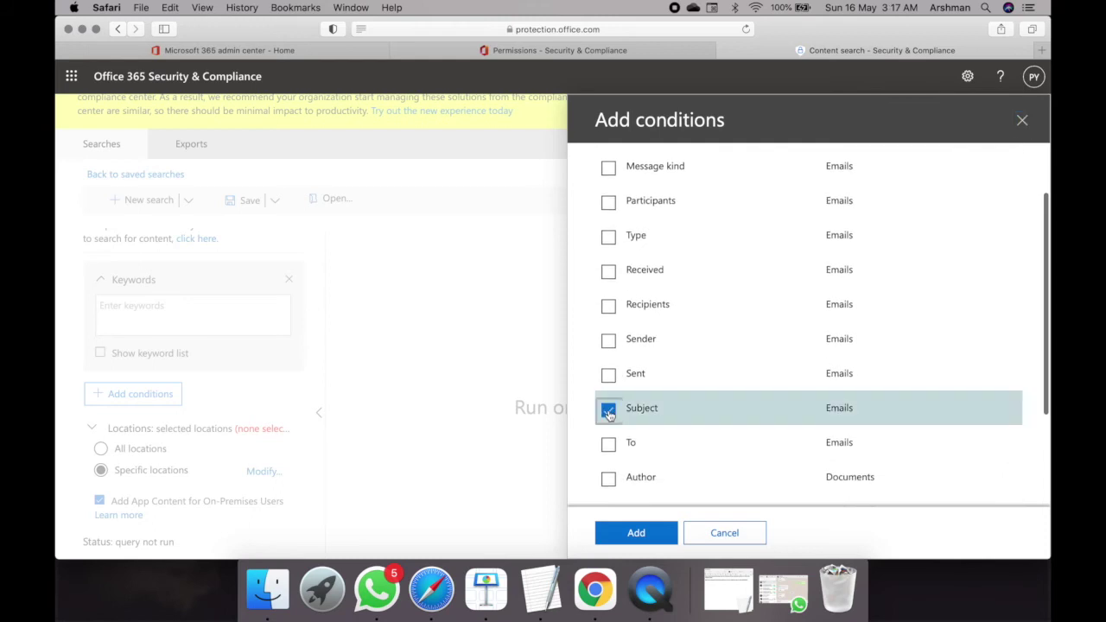
left_click(621, 534)
- Set the Subject condition to "Contains any of" with the text "test email delete"
left_click(149, 465)
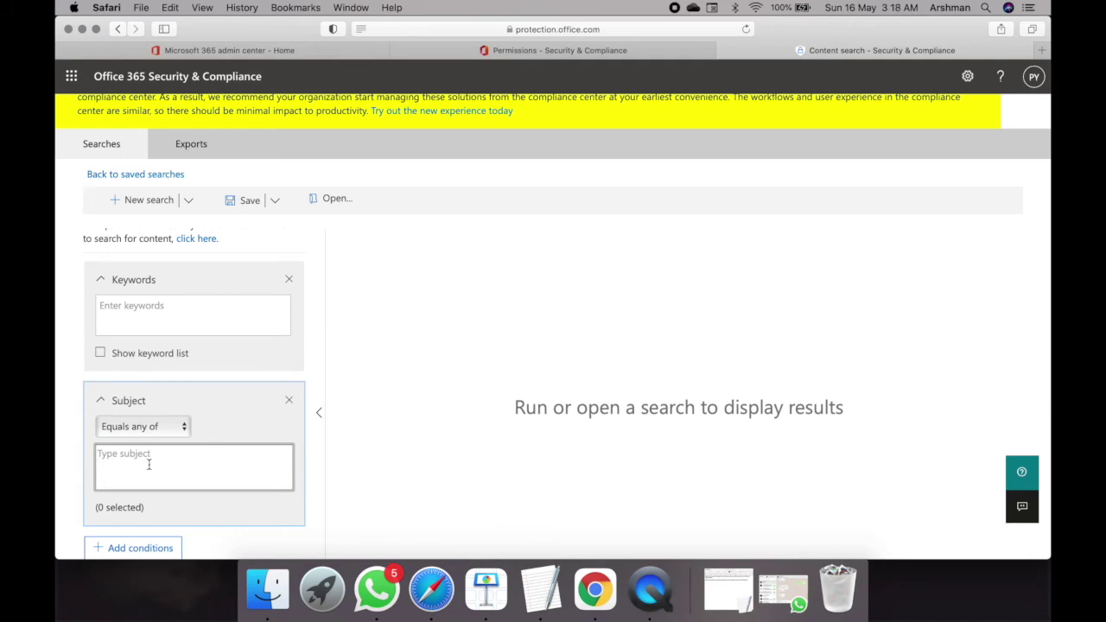
type("test email delete")
left_click(156, 429)
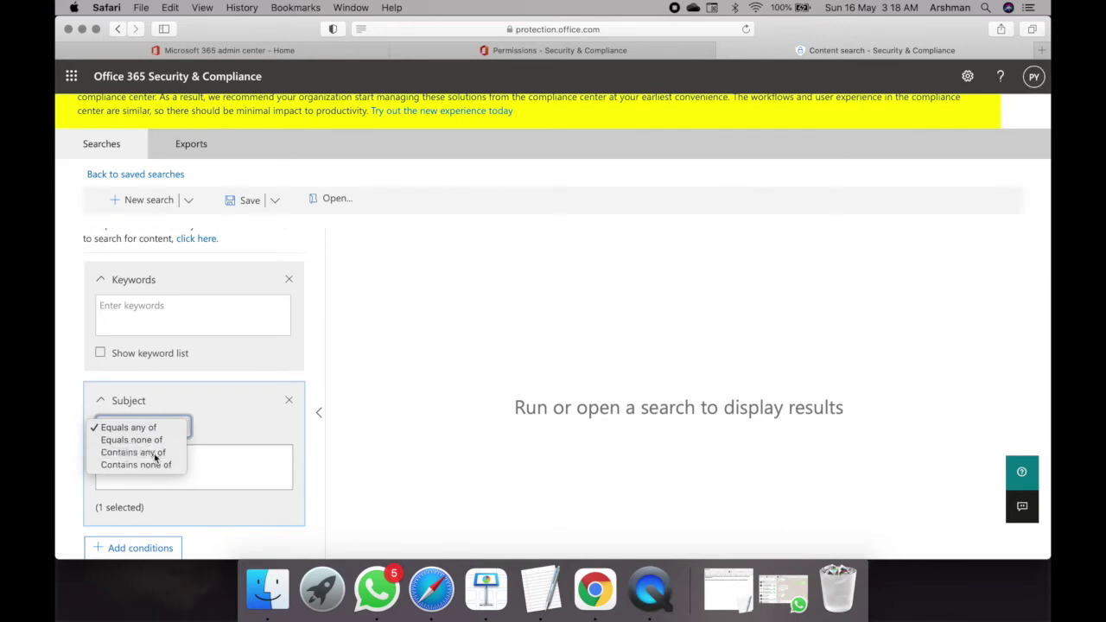
left_click(141, 453)
- Try to save and run the content search without choosing any locations
scroll(208, 467, "down", 5)
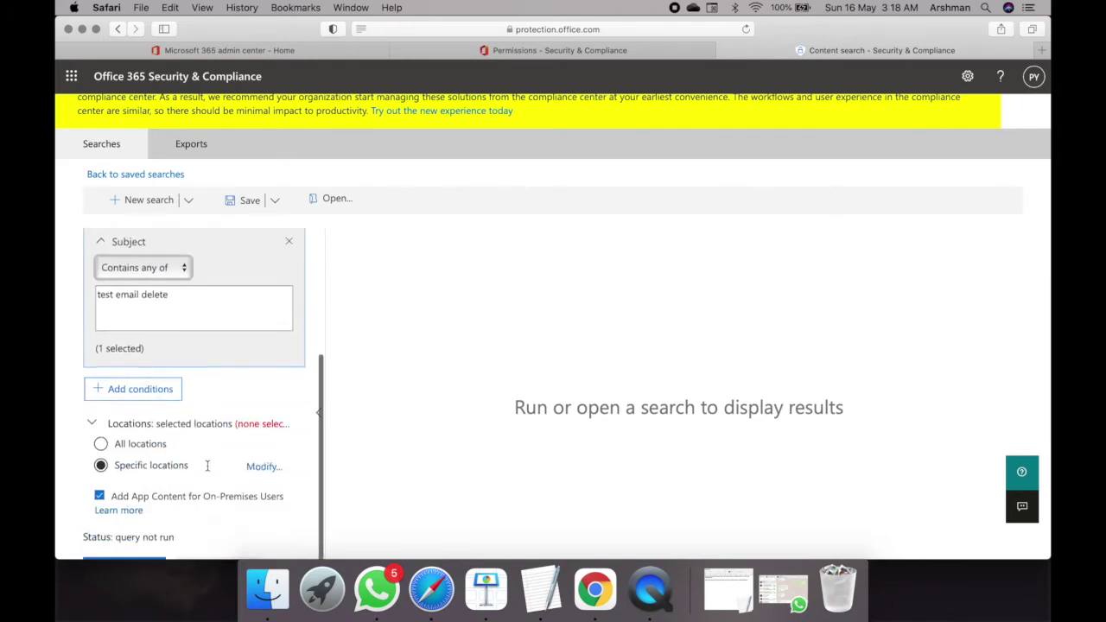
left_click(146, 549)
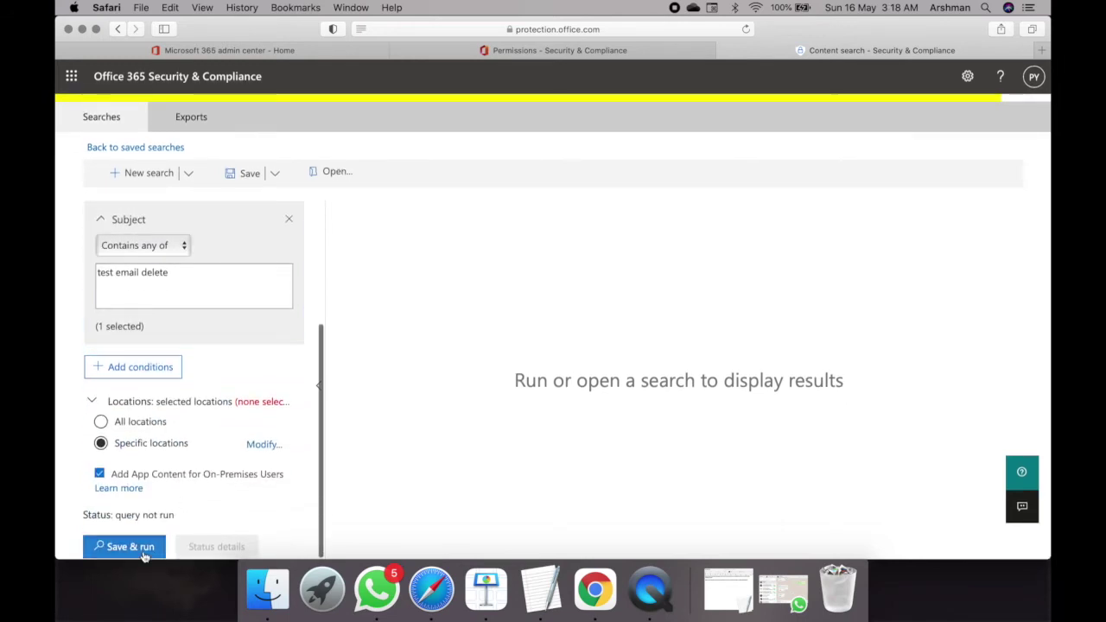
left_click(372, 374)
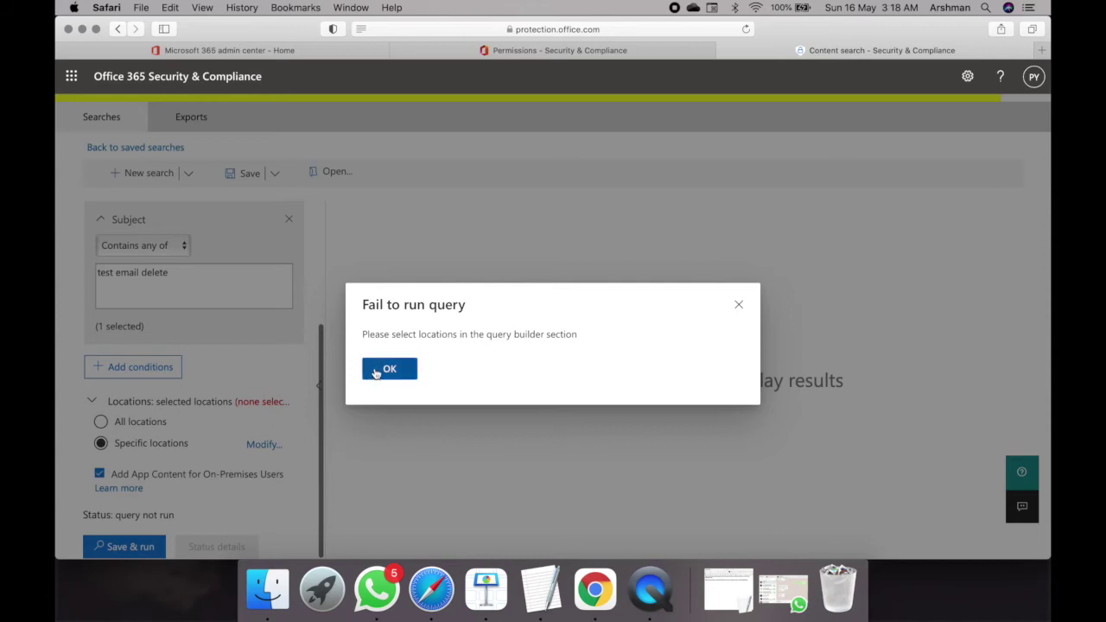
- Limit the content search to specific locations, selecting all of Exchange email and the related mailbox-based services
left_click(142, 423)
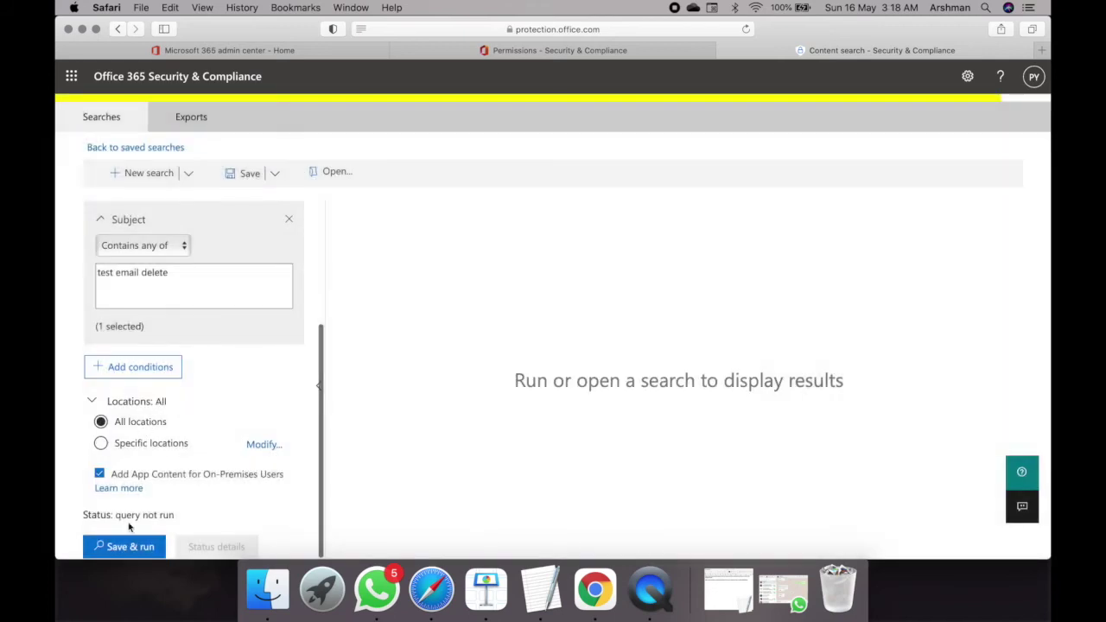
left_click(137, 446)
left_click(260, 445)
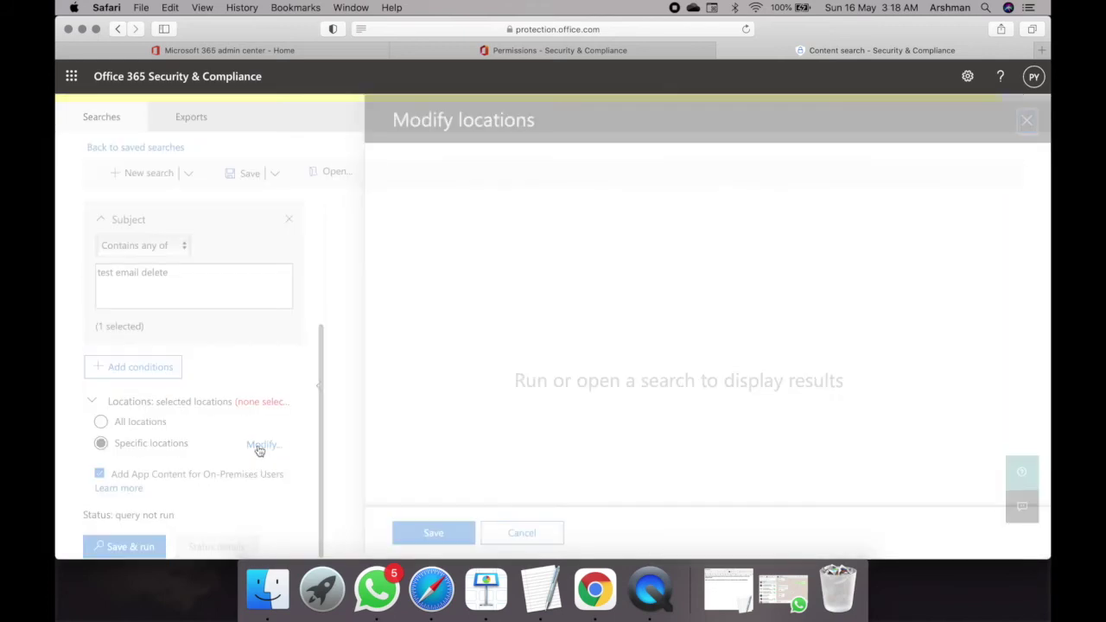
left_click(785, 258)
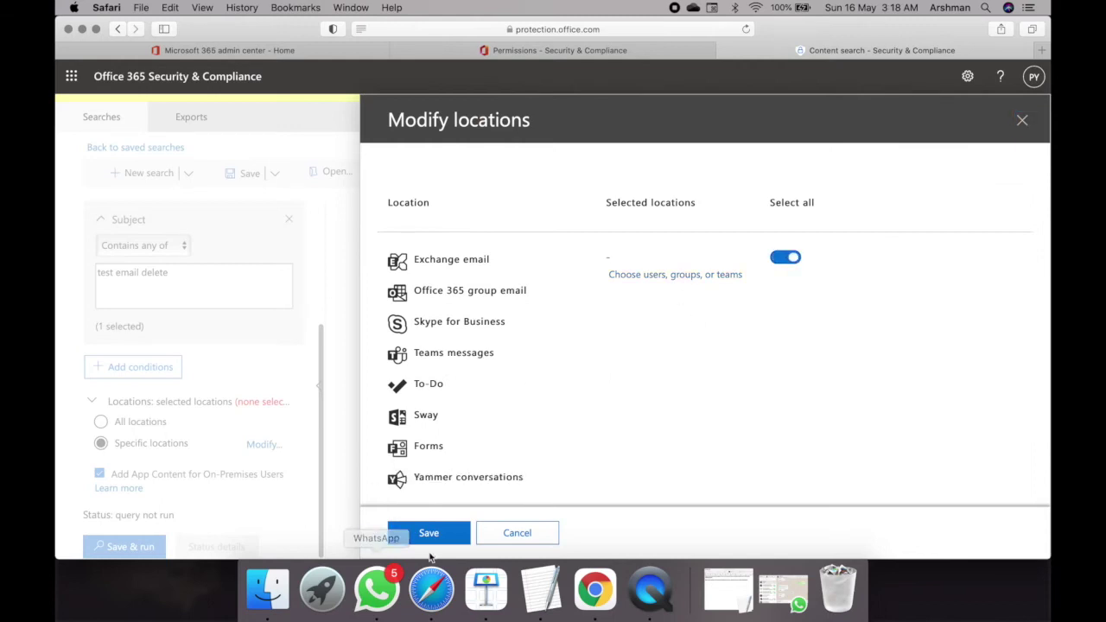
left_click(432, 534)
- Save and run the search as "Deleted email recovery" with the description "search to look for email with specific subject"
left_click(147, 543)
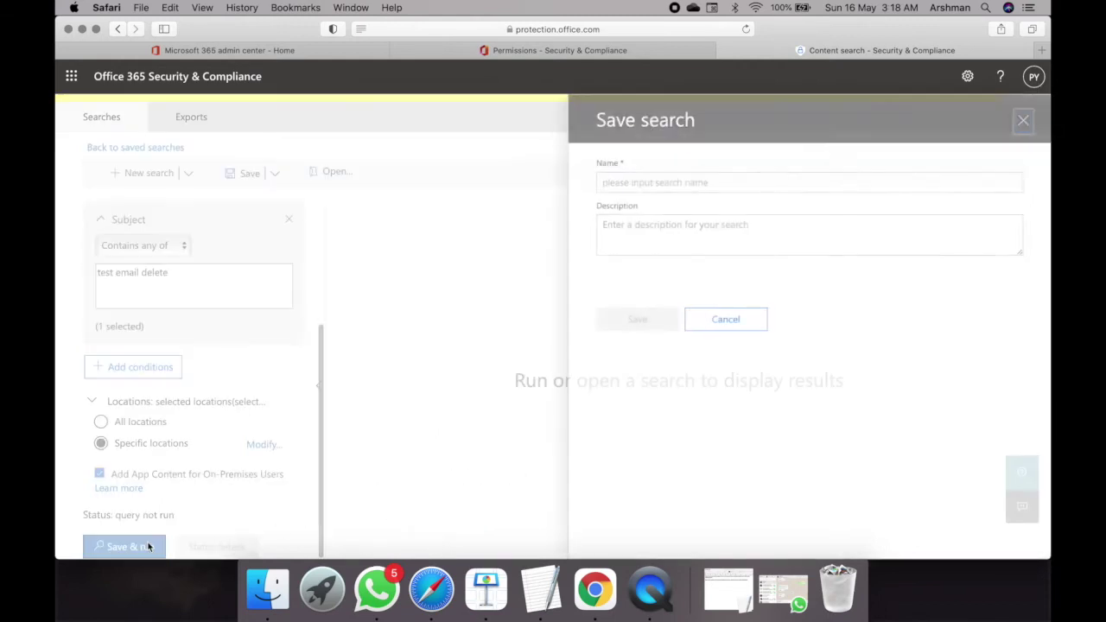
left_click(625, 181)
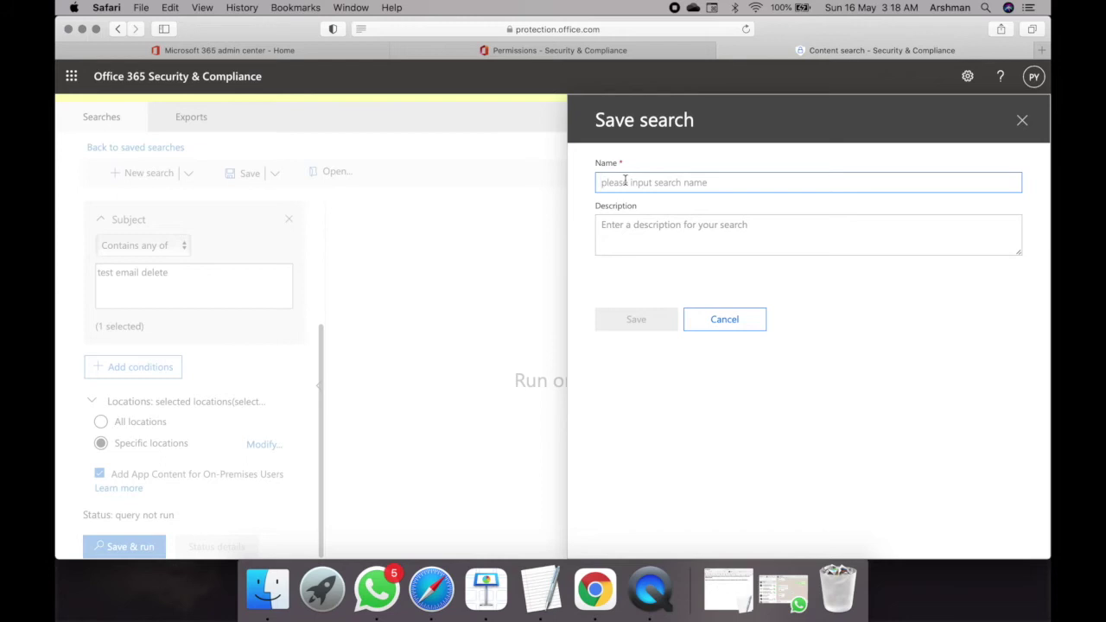
type("Deleted email recovery")
key("Tab")
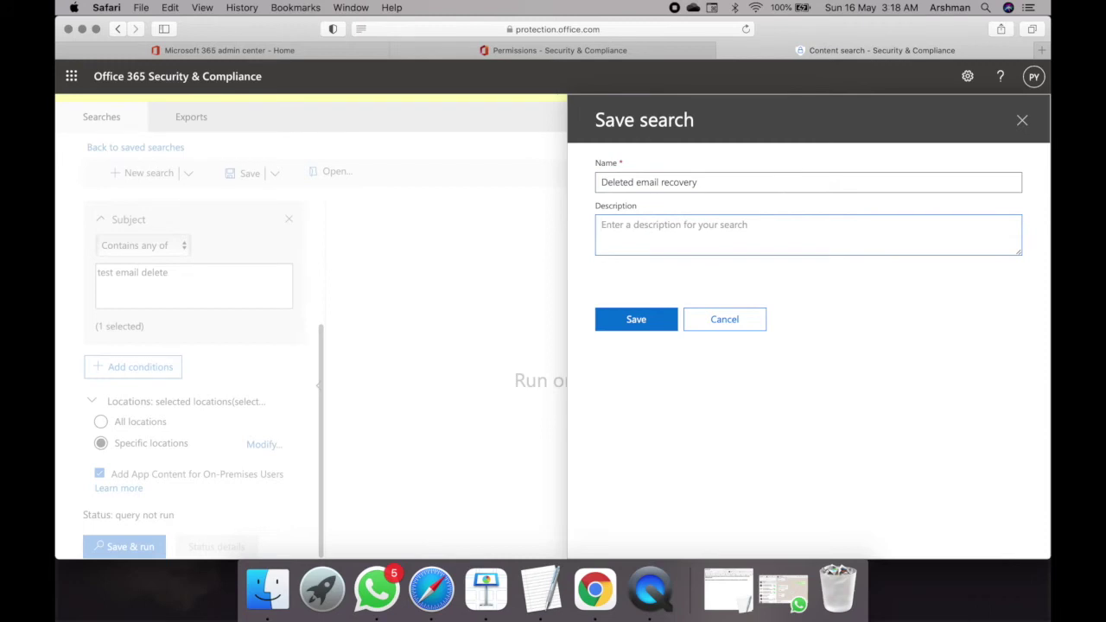
type("search to")
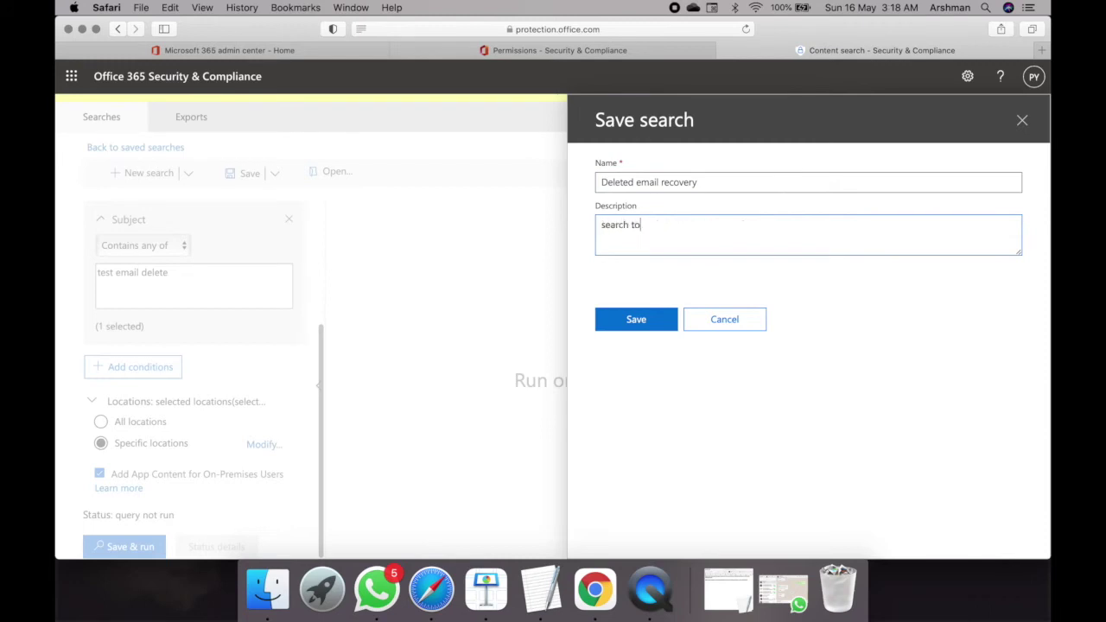
type(" look for email with specific sub")
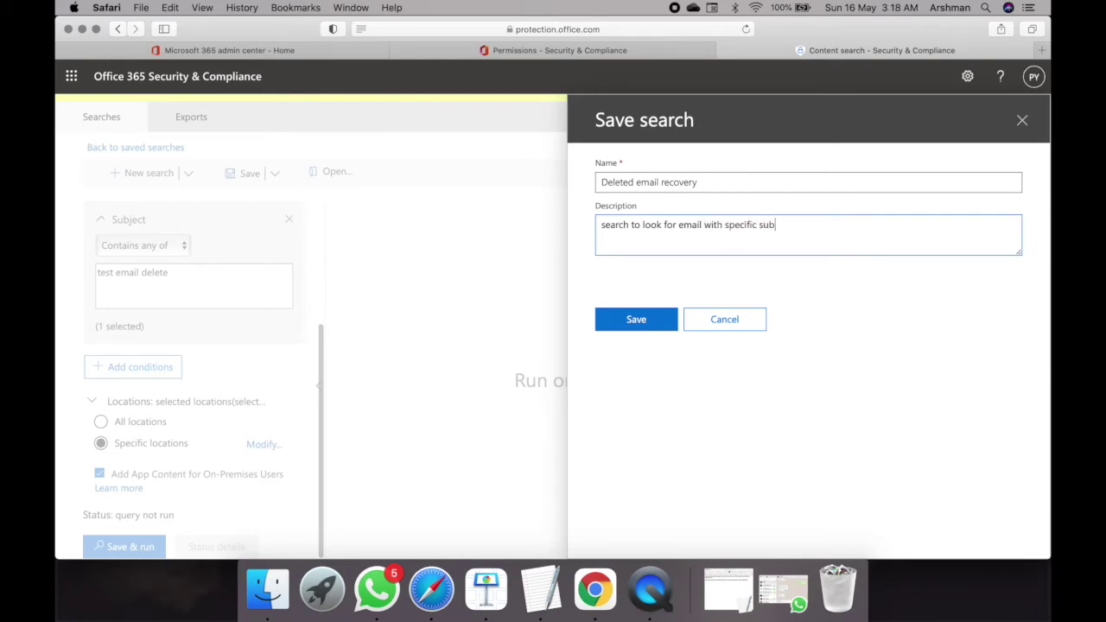
type("ject")
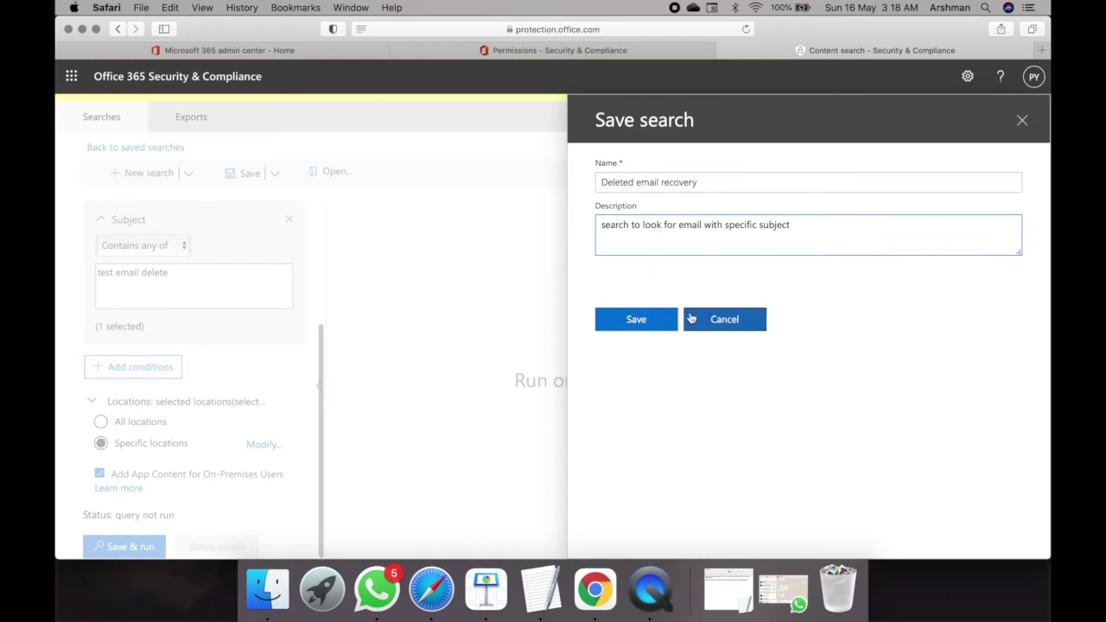
left_click(648, 327)
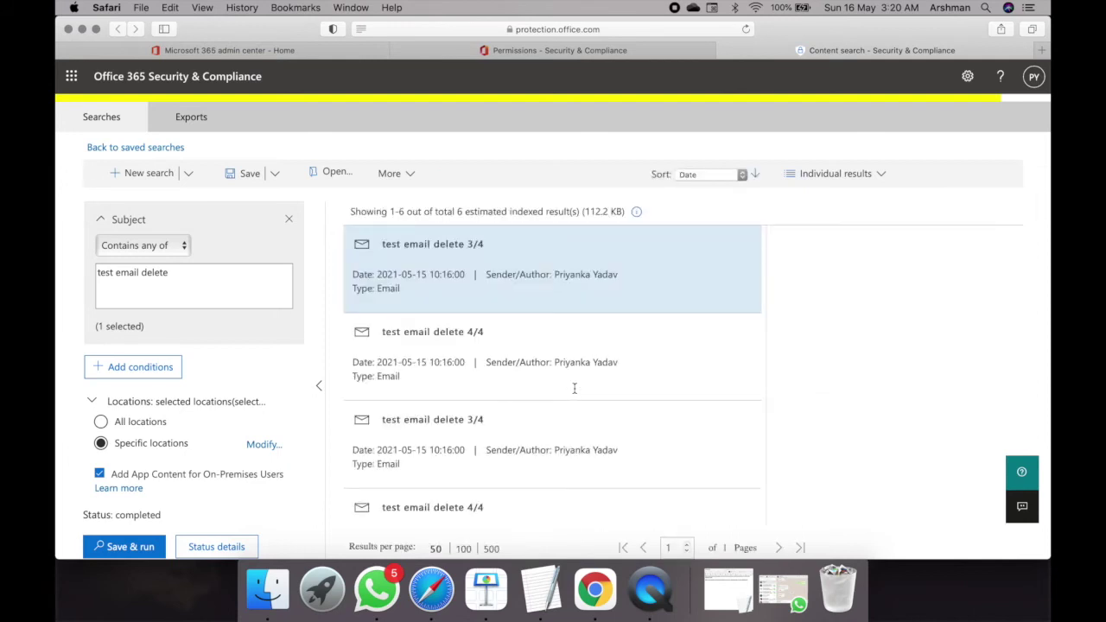
- Look through the search results and preview the first email, "test email delete 3/4"
scroll(574, 389, "down", 5)
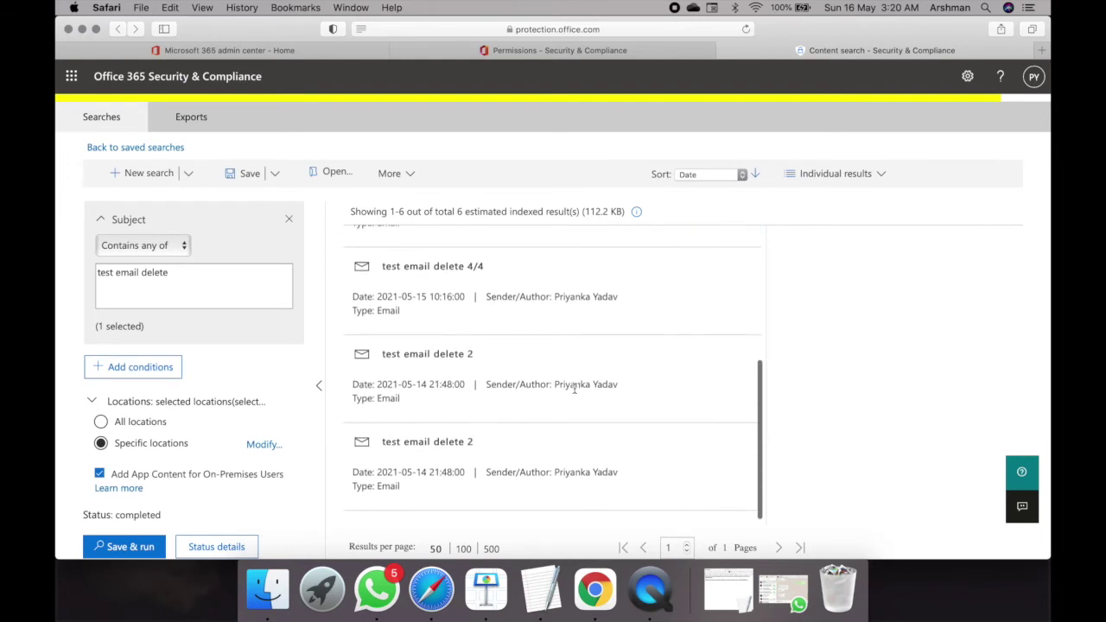
scroll(574, 389, "up", 3)
scroll(574, 389, "up", 2)
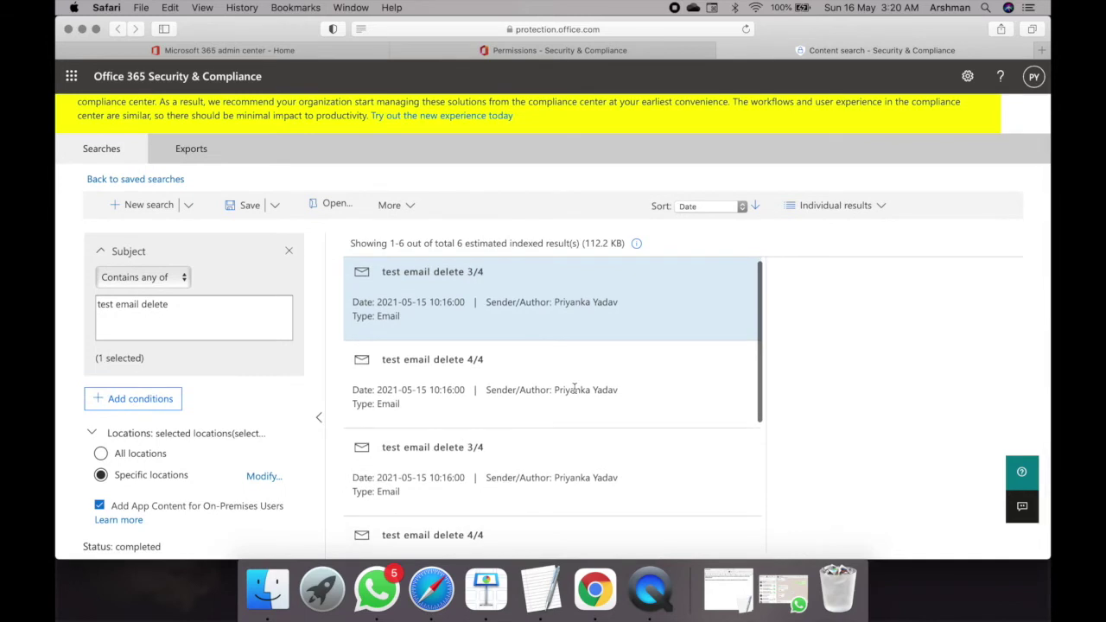
left_click(448, 283)
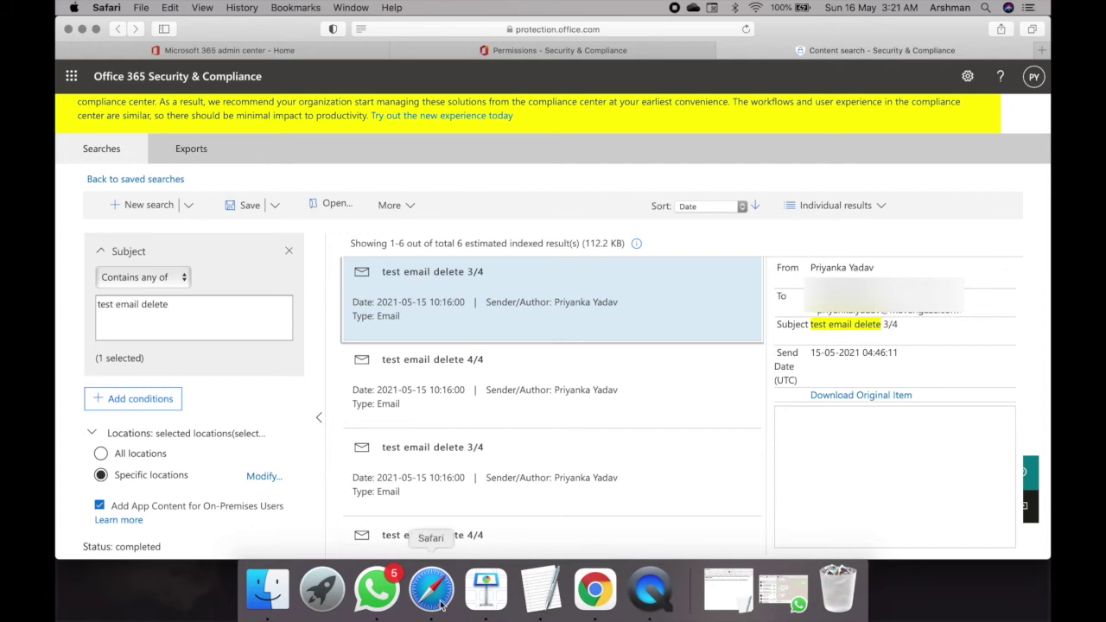
- Switch to Keynote to read the slide on steps for finding deleted items, and return to Safari
left_click(485, 608)
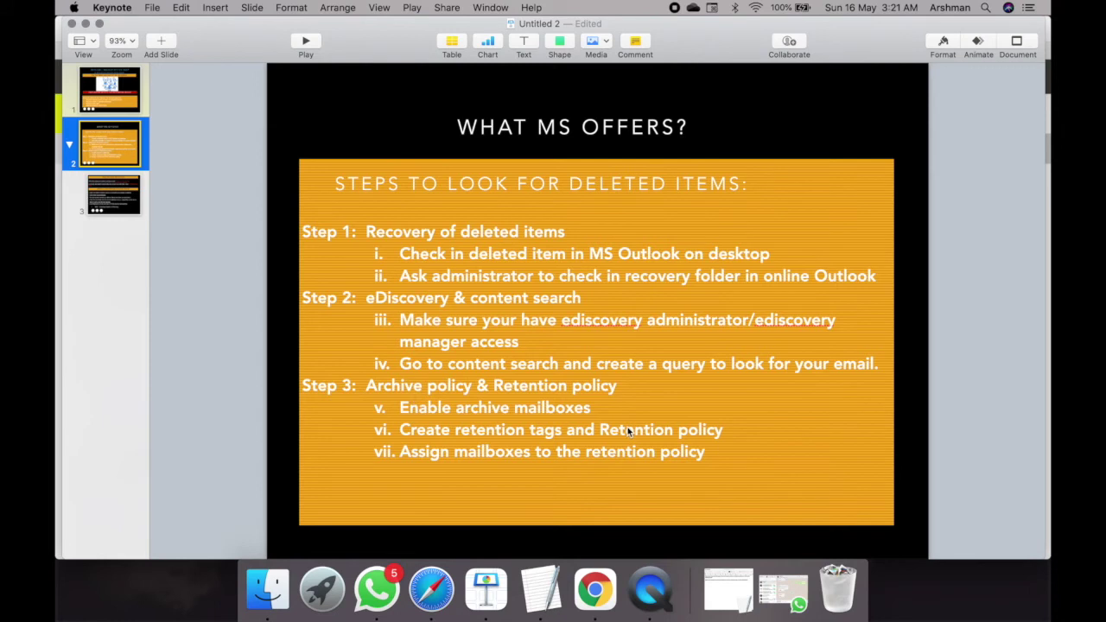
left_click(595, 589)
left_click(458, 588)
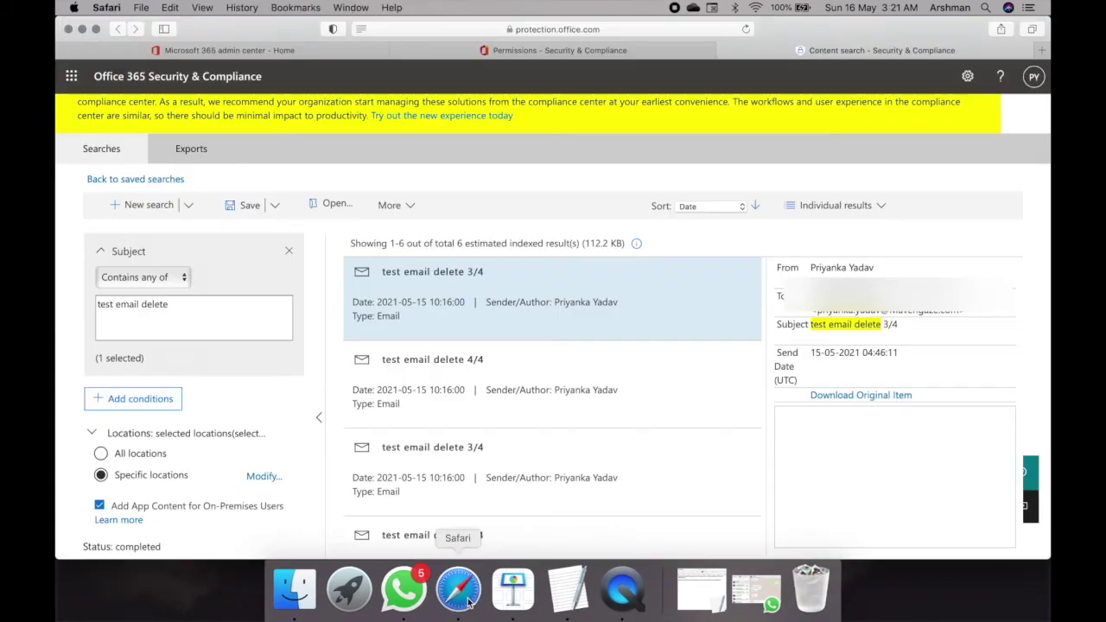
- Close the content search page and go from Security & Compliance to the Microsoft 365 admin center
left_click(726, 50)
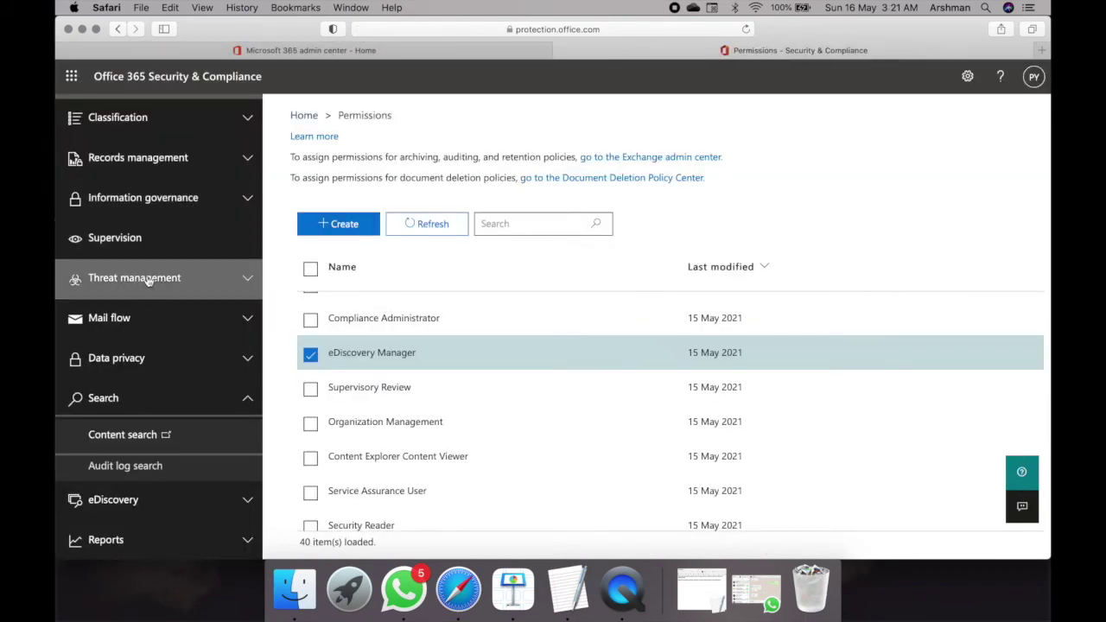
scroll(151, 290, "up", 5)
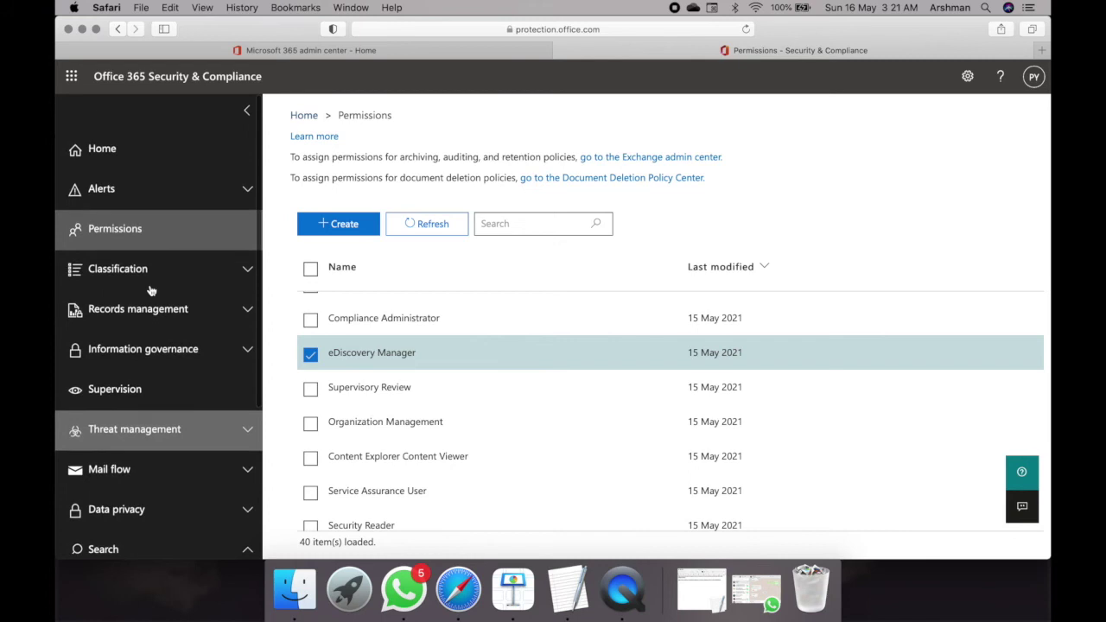
left_click(72, 76)
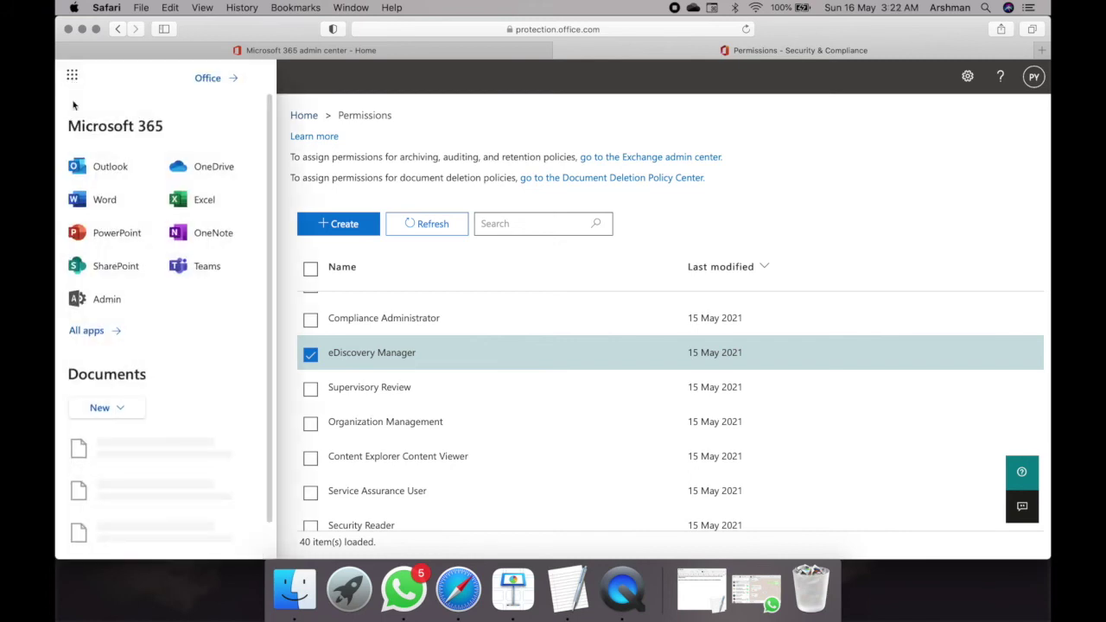
left_click(99, 301)
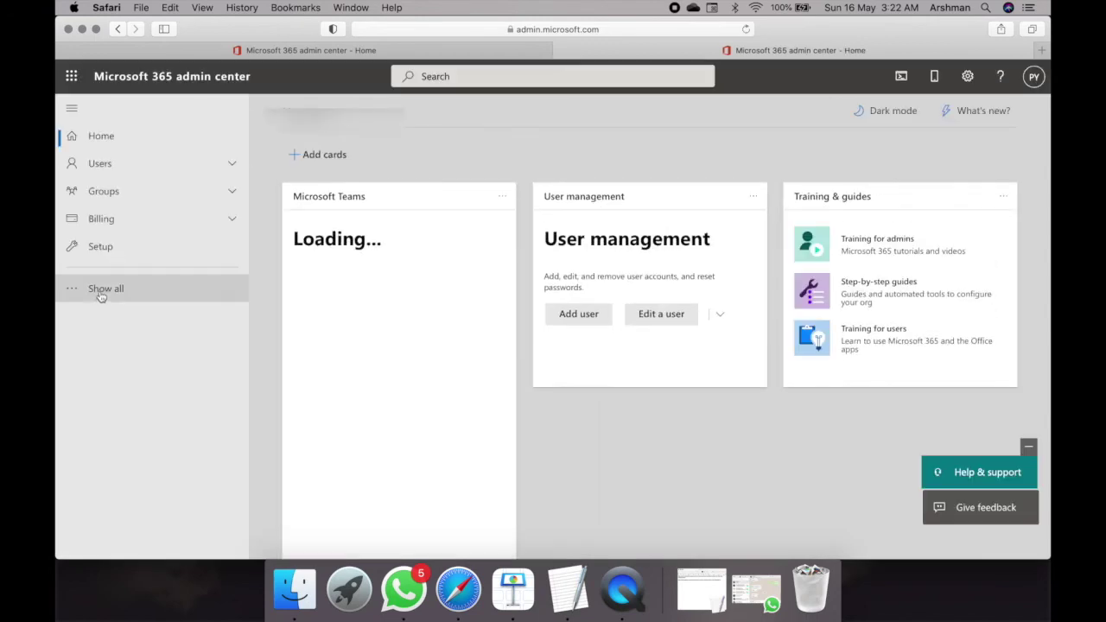
- Show all admin centers, open the Exchange one, and launch its classic version
left_click(99, 292)
scroll(100, 296, "down", 5)
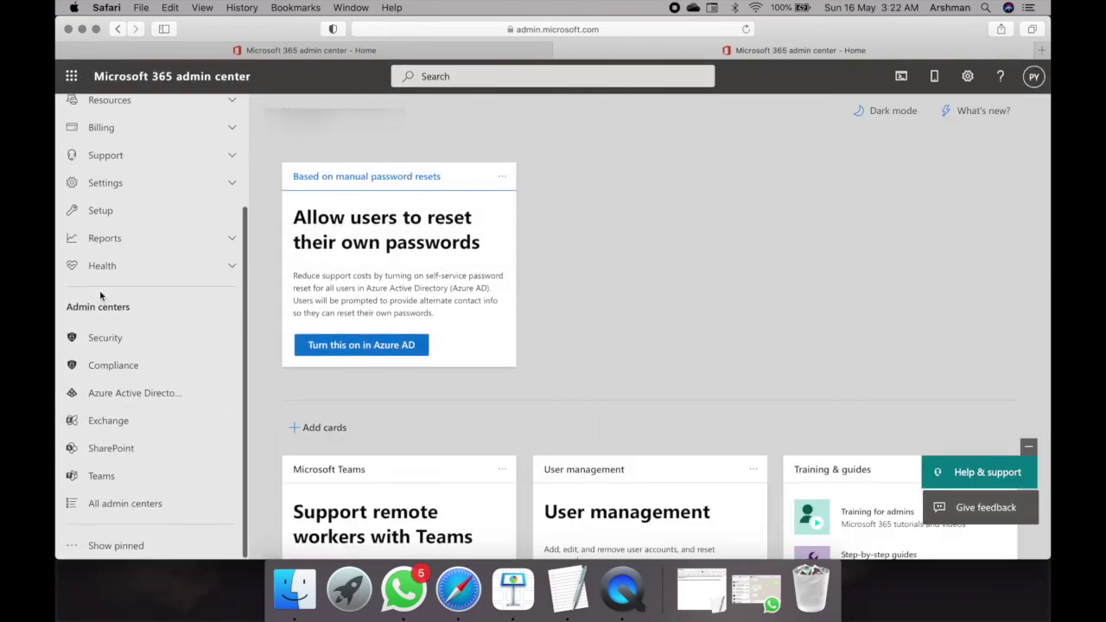
left_click(112, 423)
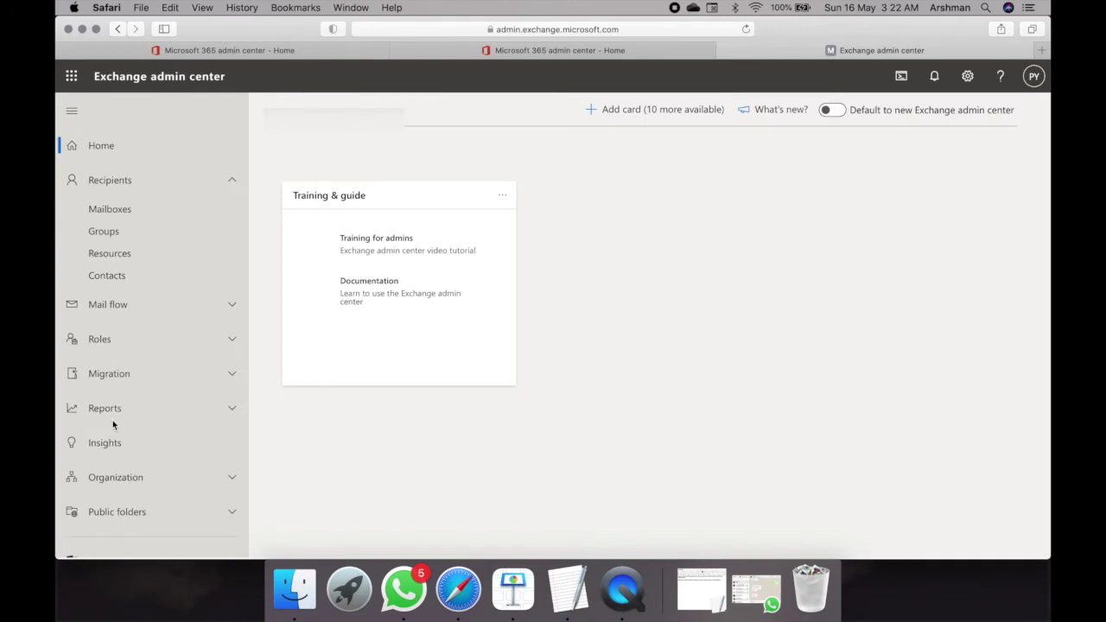
scroll(112, 421, "down", 2)
left_click(129, 508)
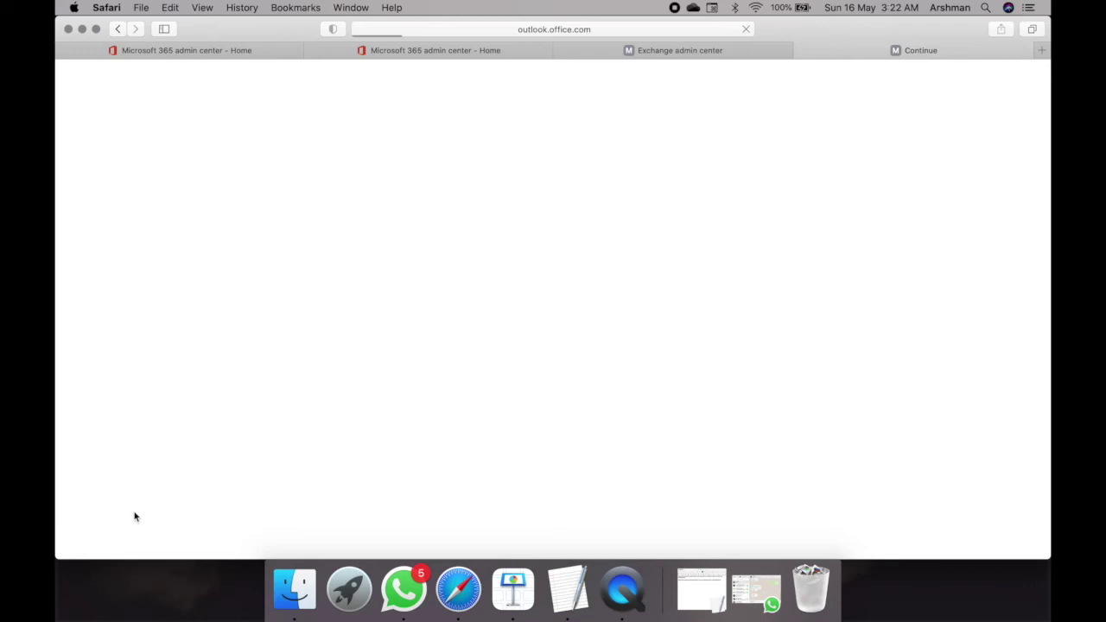
- Switch to Keynote and review the Step 3 slide text about enabling archive mailboxes
left_click(515, 588)
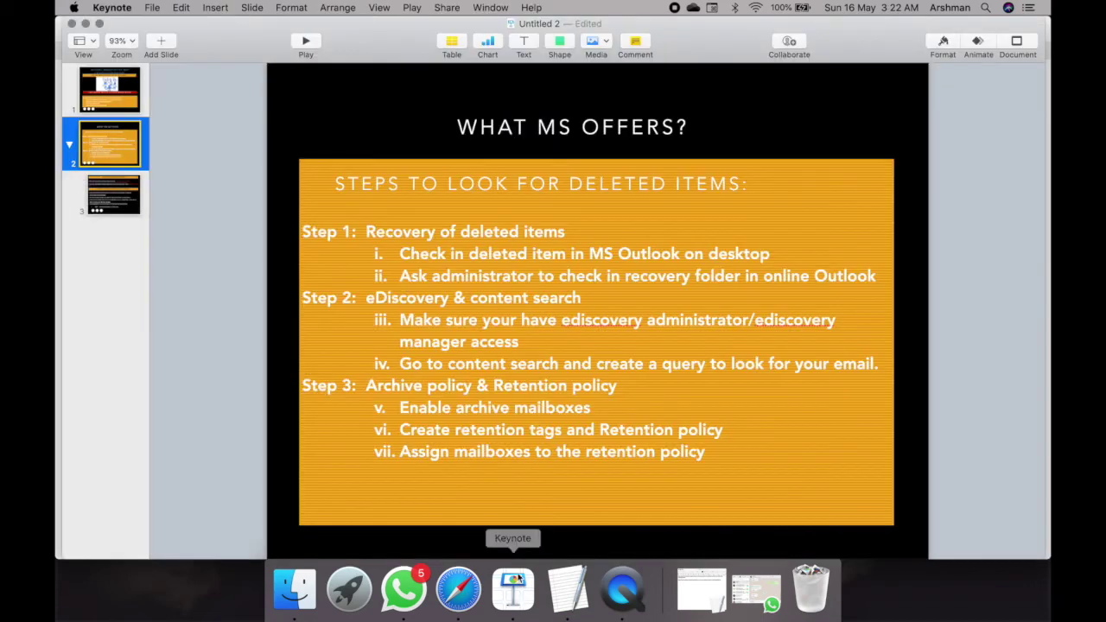
double_click(411, 404)
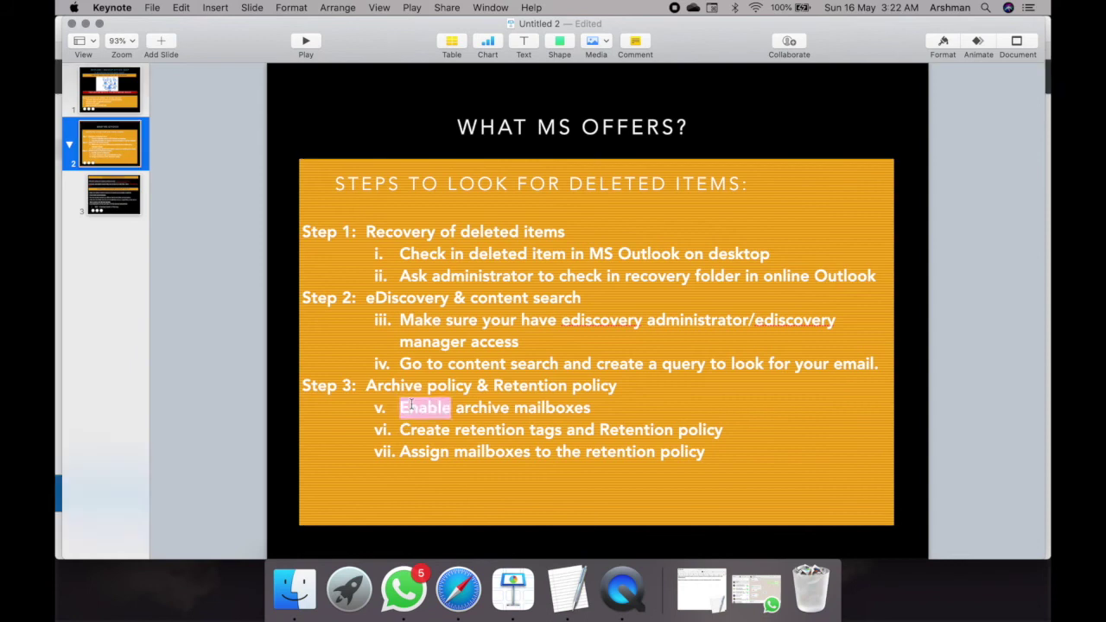
left_click(411, 404)
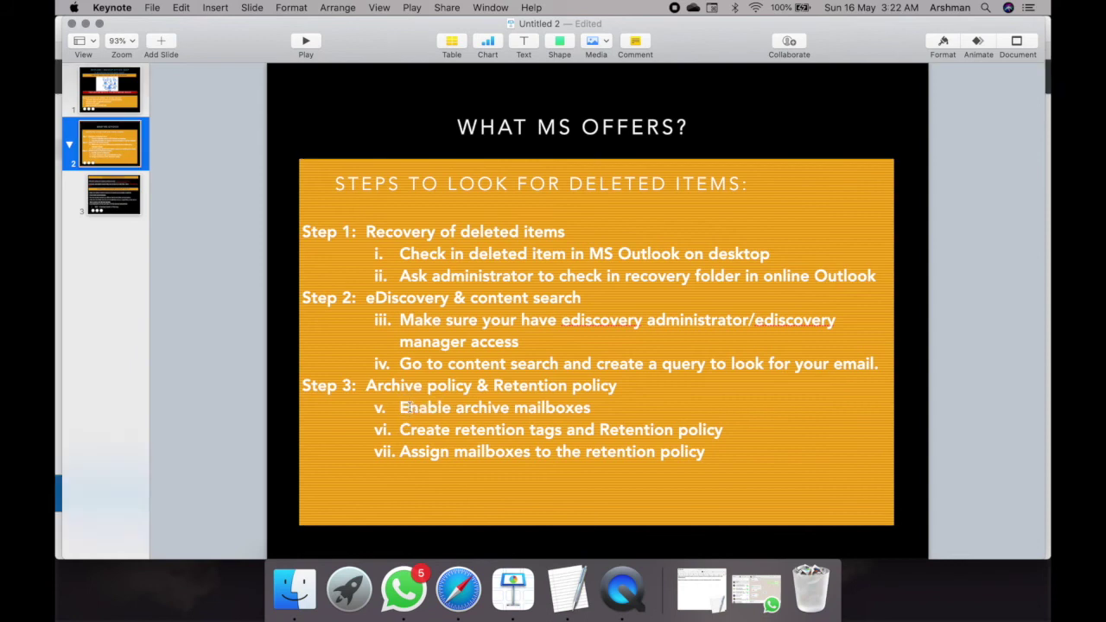
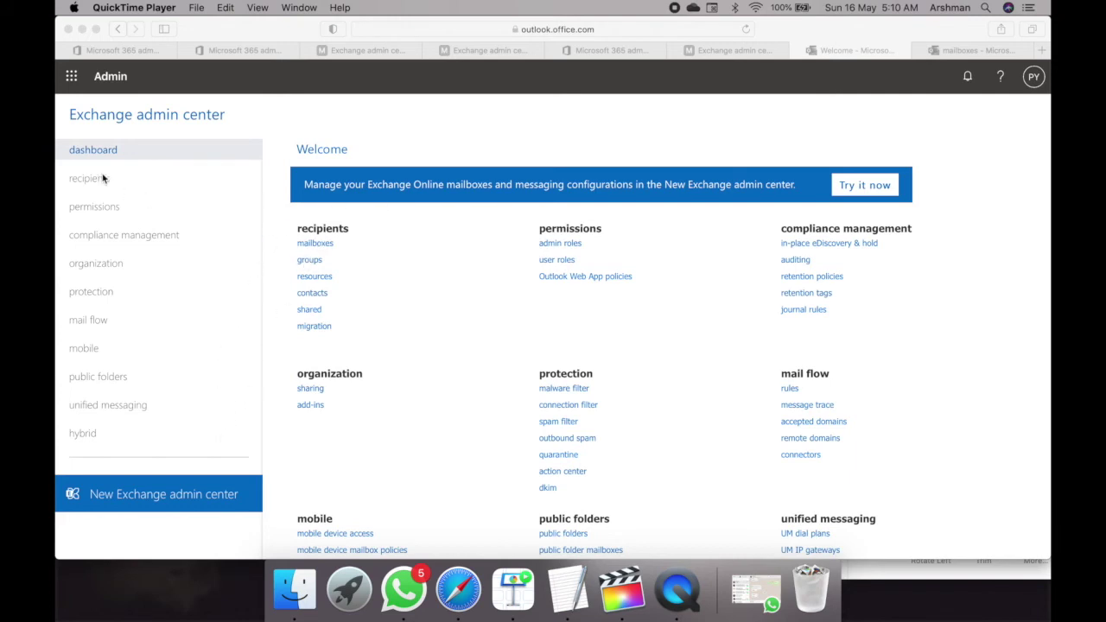
- Enable the In-Place Archive for the user mailbox under the Exchange recipients and confirm the change
left_click(328, 246)
left_click(328, 246)
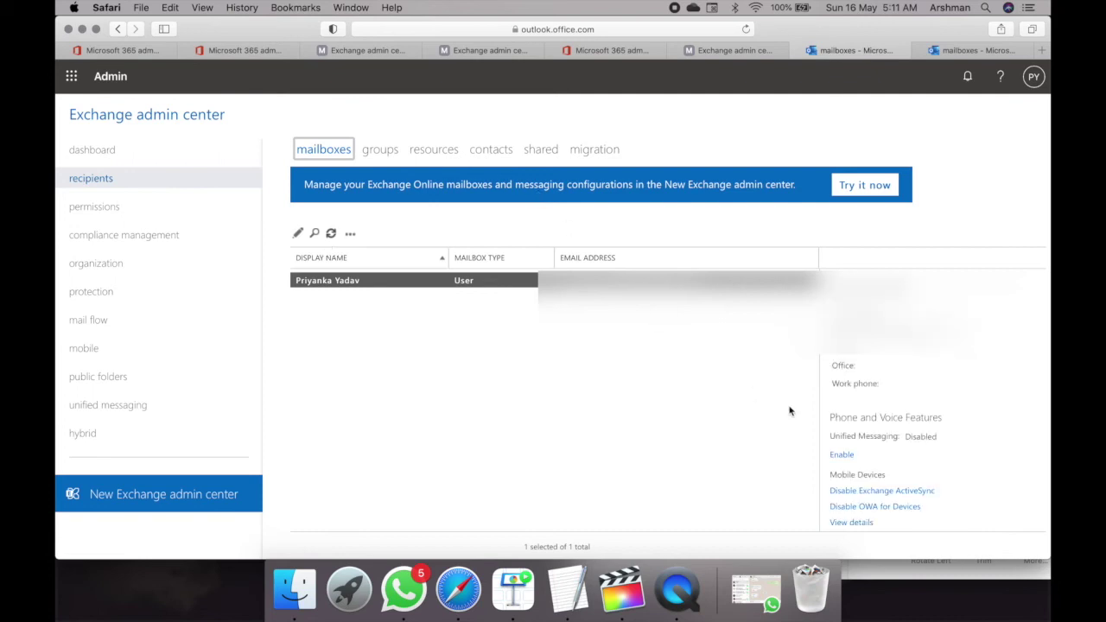
scroll(886, 385, "down", 2)
scroll(887, 385, "down", 4)
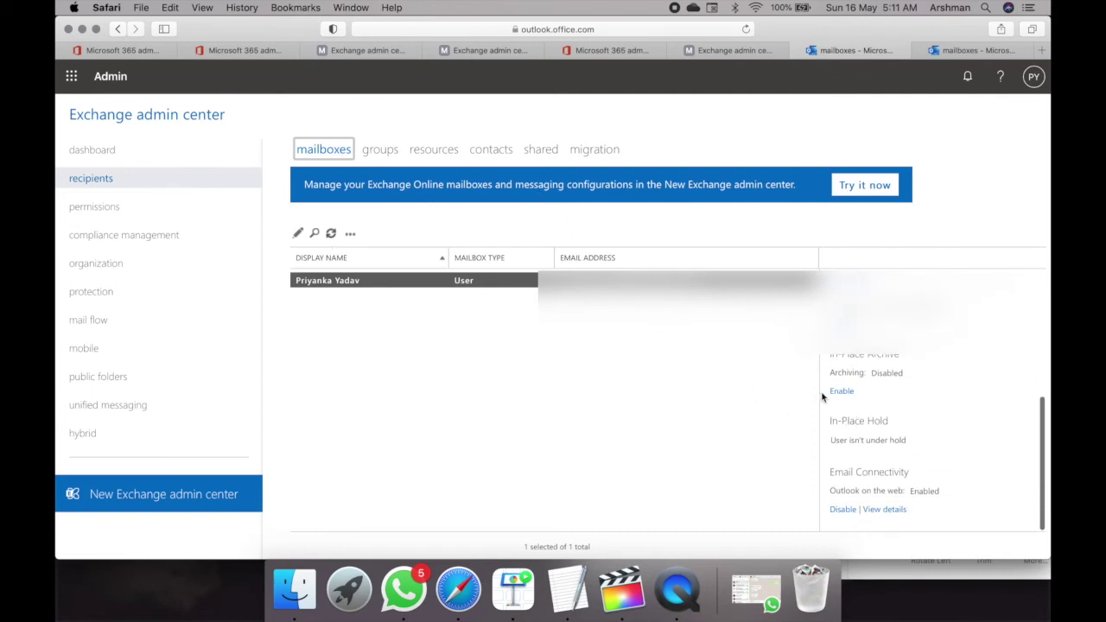
left_click(841, 391)
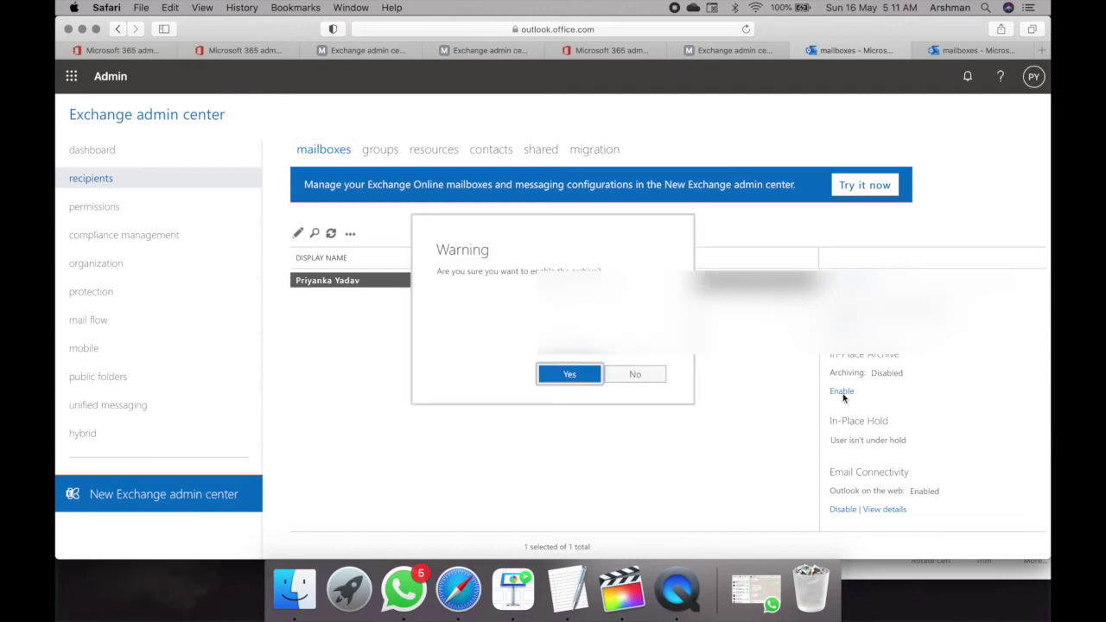
left_click(560, 373)
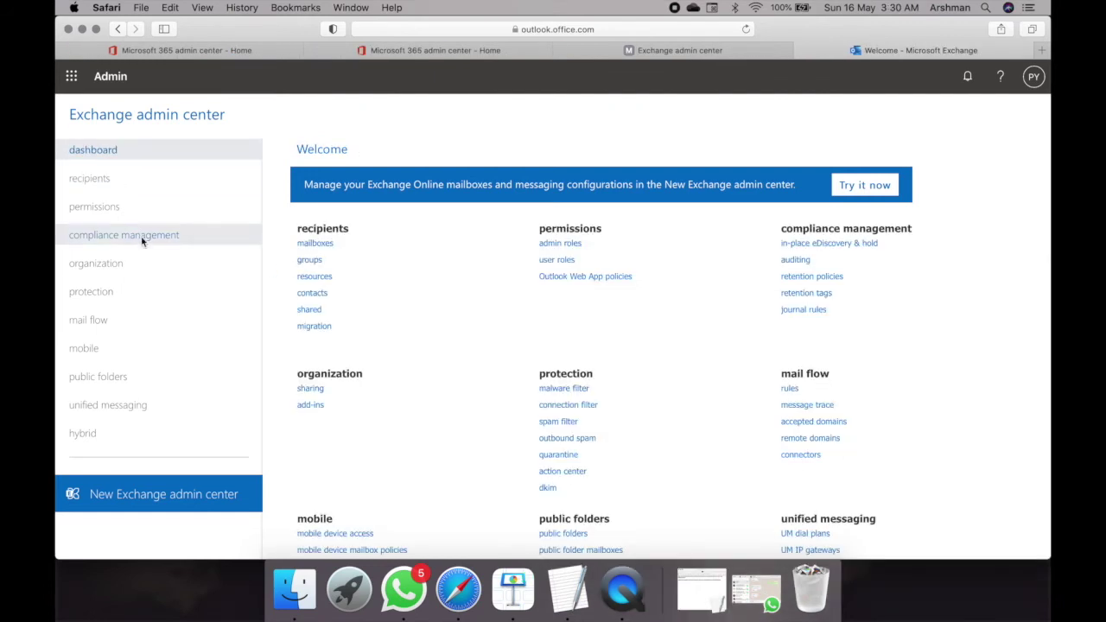
- Examine the retention tags under compliance management and the tags included in the Default MRM Policy
left_click(142, 239)
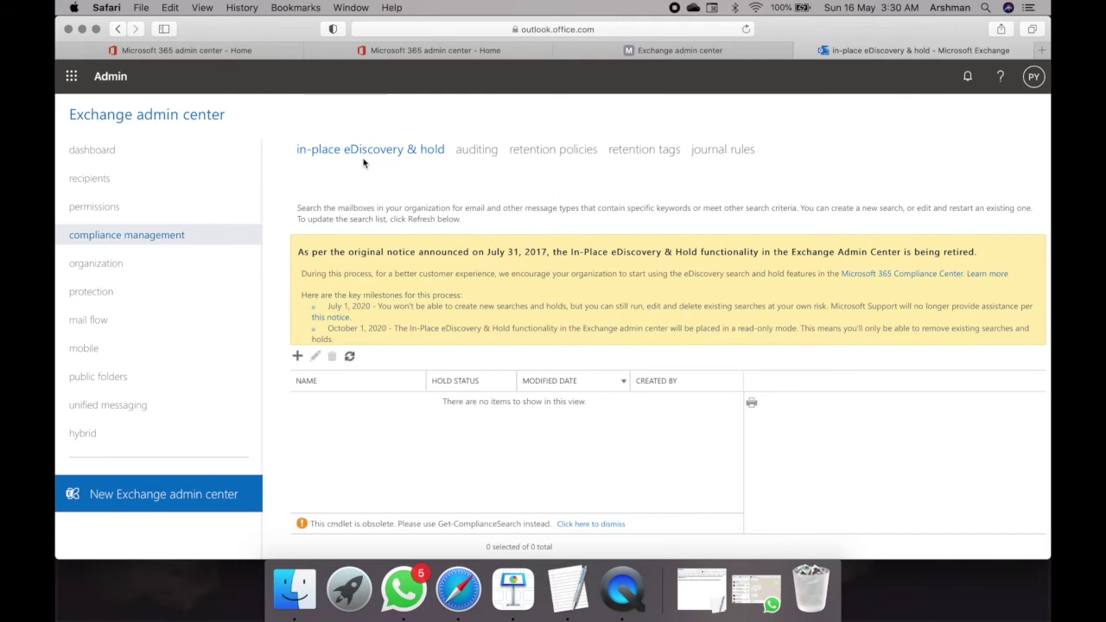
left_click(654, 151)
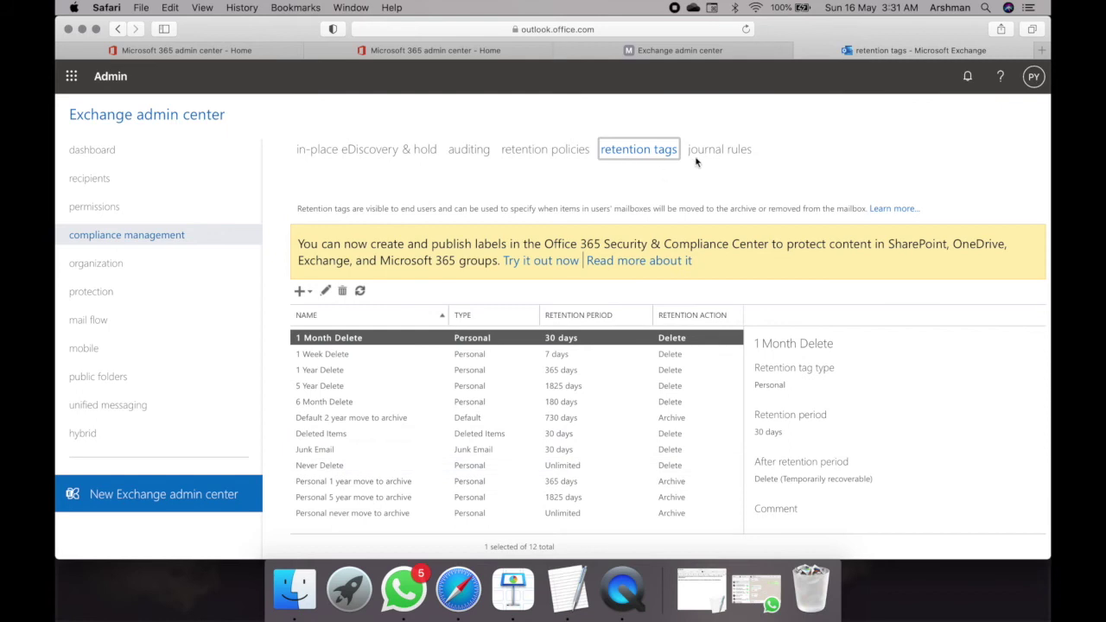
left_click(531, 149)
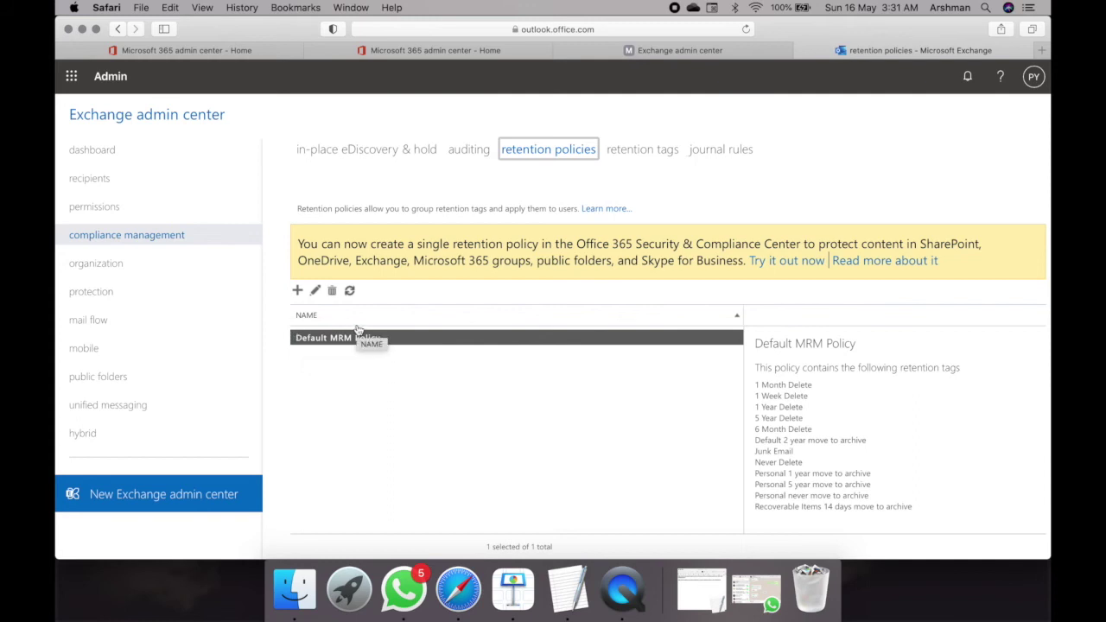
left_click_drag(787, 385, 804, 512)
left_click(804, 511)
left_click(895, 495)
left_click_drag(906, 509, 756, 380)
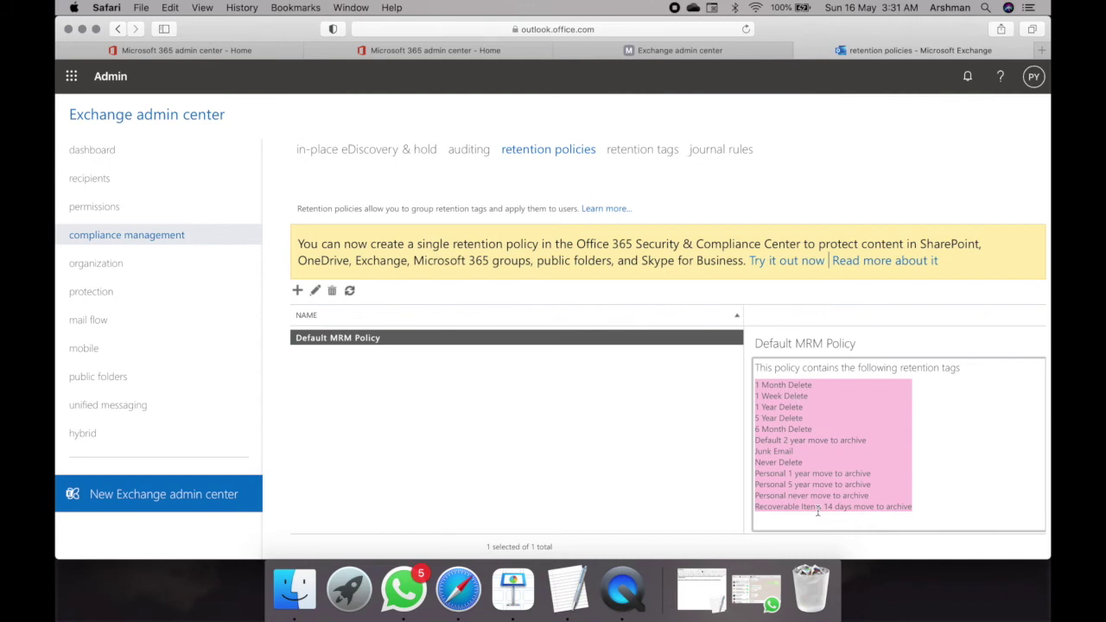
- Start a new retention tag applied automatically to the entire mailbox (default) and name it "1 year delete"
left_click(637, 149)
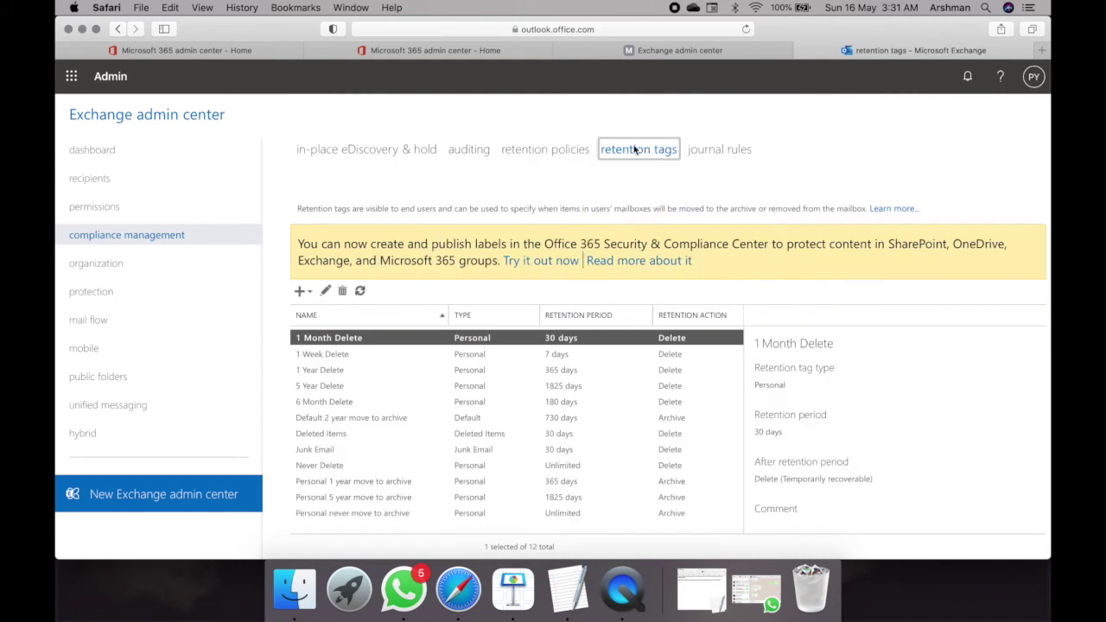
left_click(300, 291)
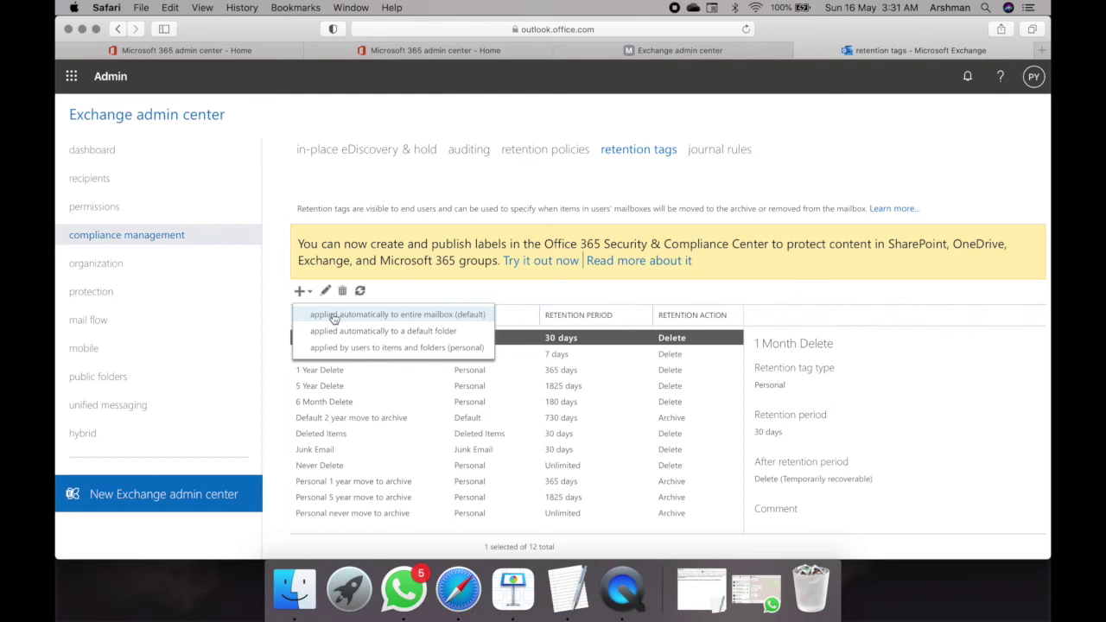
left_click(334, 318)
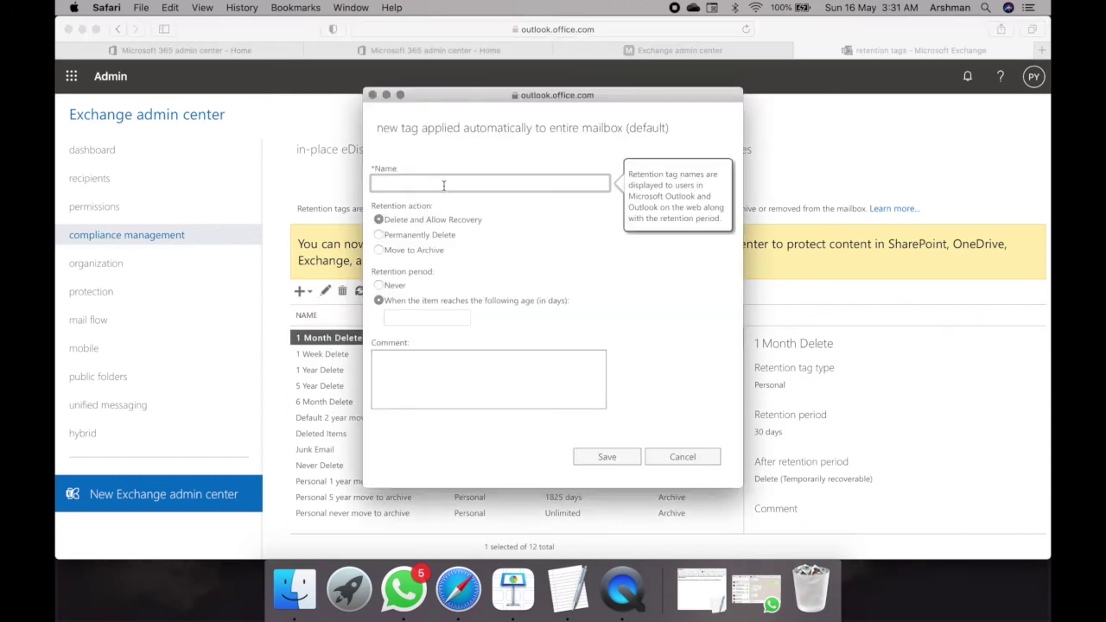
left_click(443, 186)
type("1 year delet4e")
key("BackSpace")
key("BackSpace")
type("e")
mouse_move(427, 220)
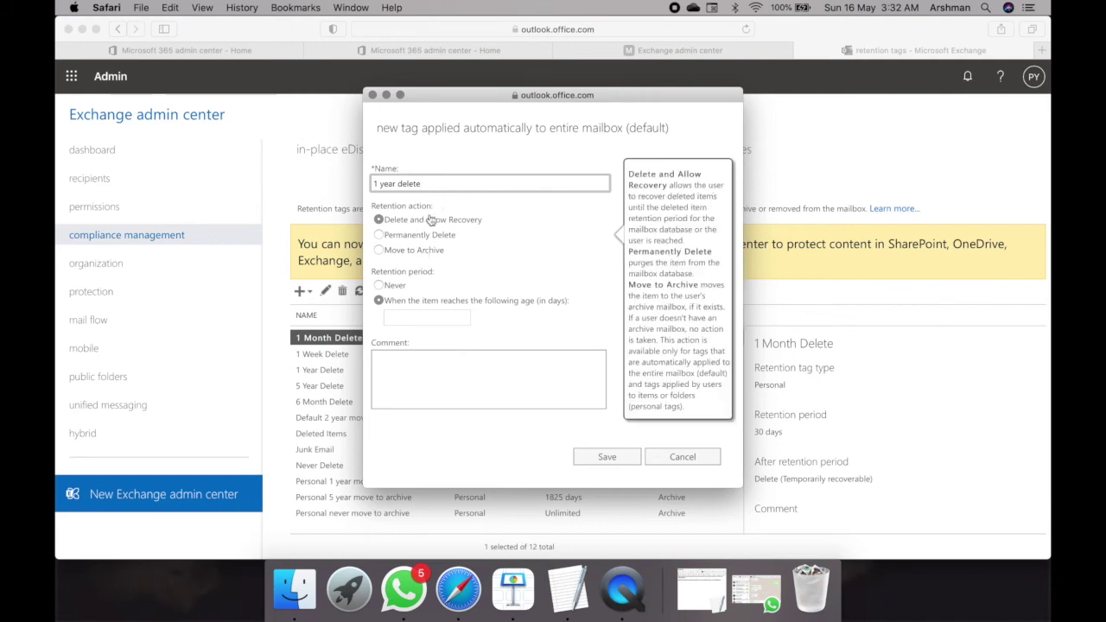
- Set the tag's retention action to Permanently Delete at an item age of 365 days and try to save it
left_click(433, 237)
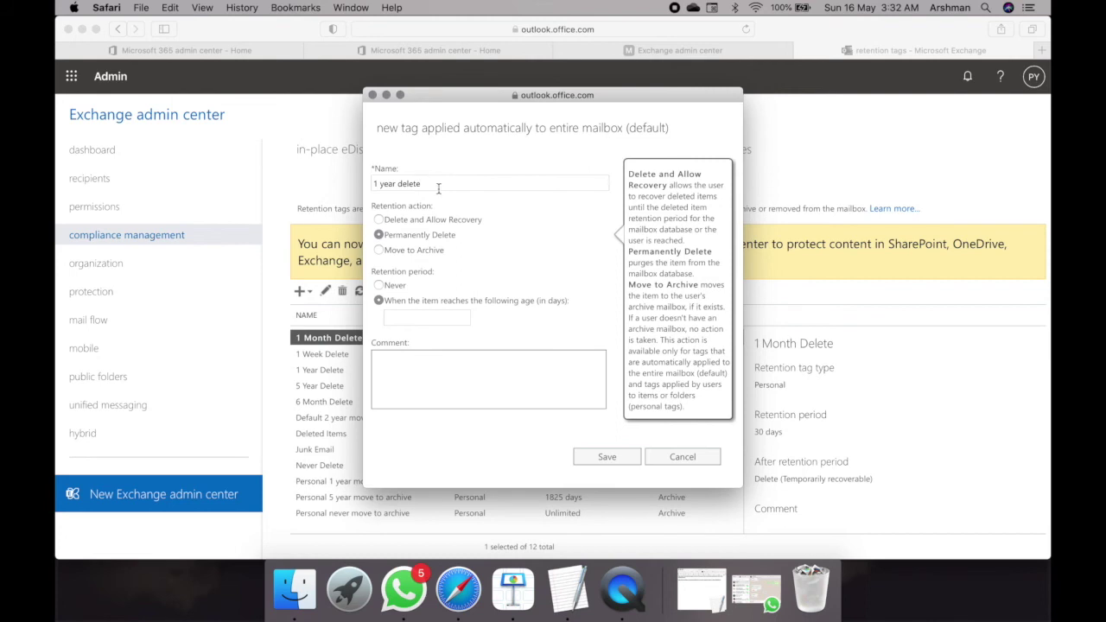
left_click(420, 318)
type("365")
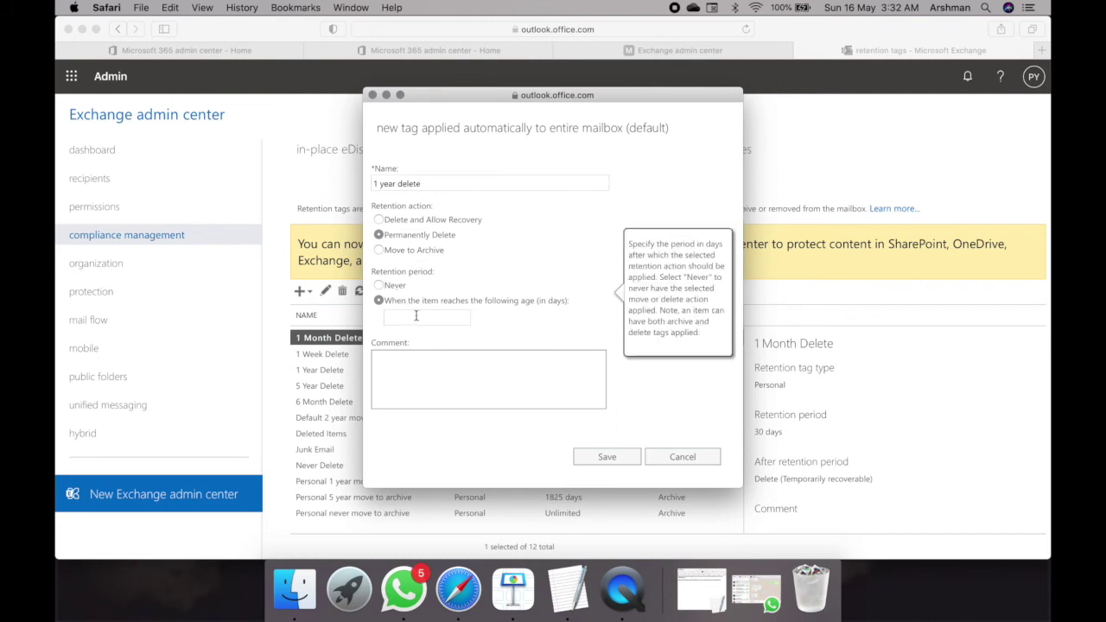
left_click(607, 457)
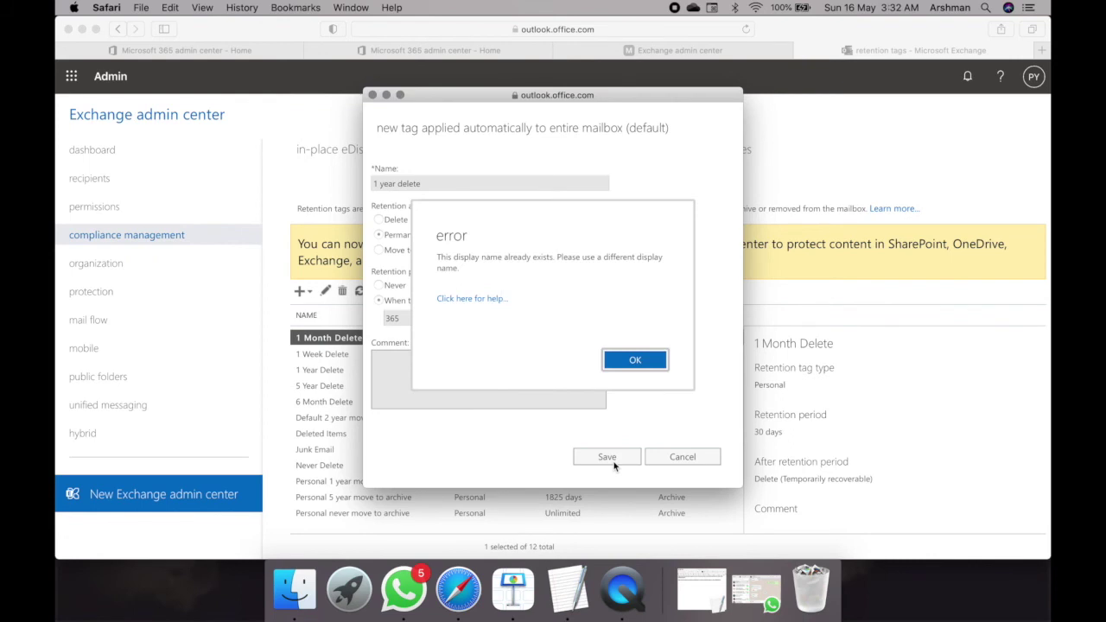
- Rename the new tag "1 year delete latest", save it, and select it in the retention tags list
left_click(630, 361)
left_click(445, 186)
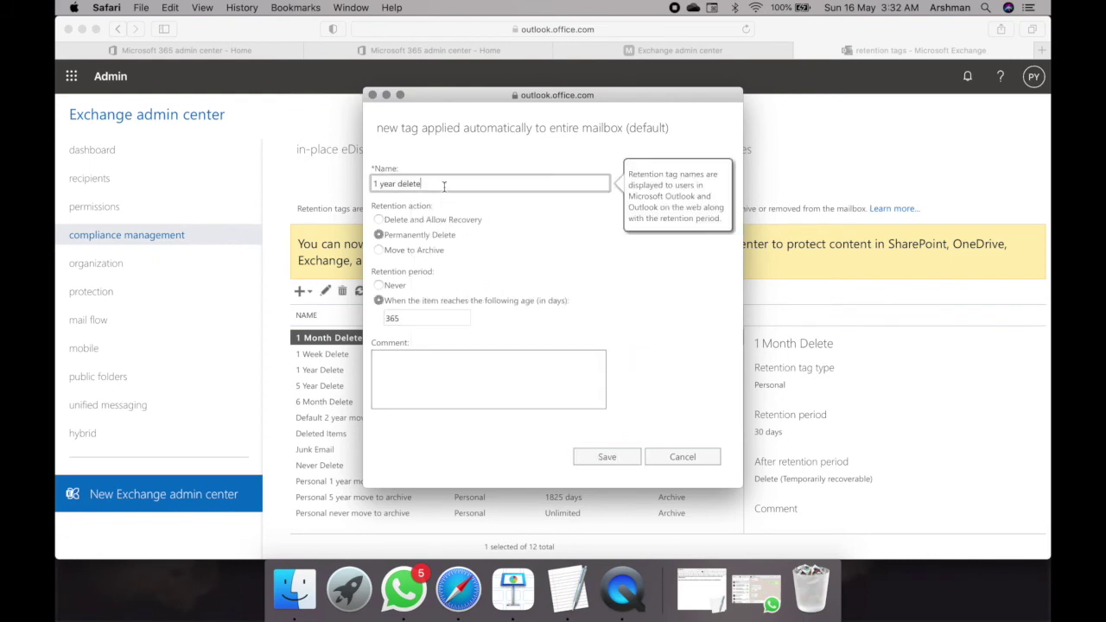
type("latest")
left_click(607, 456)
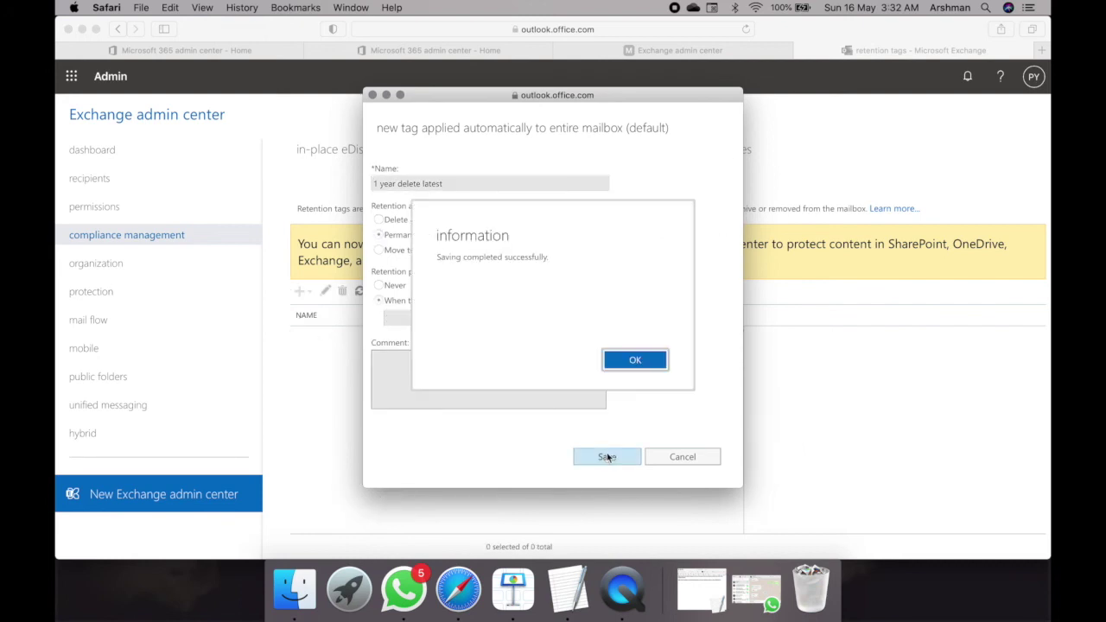
left_click(625, 358)
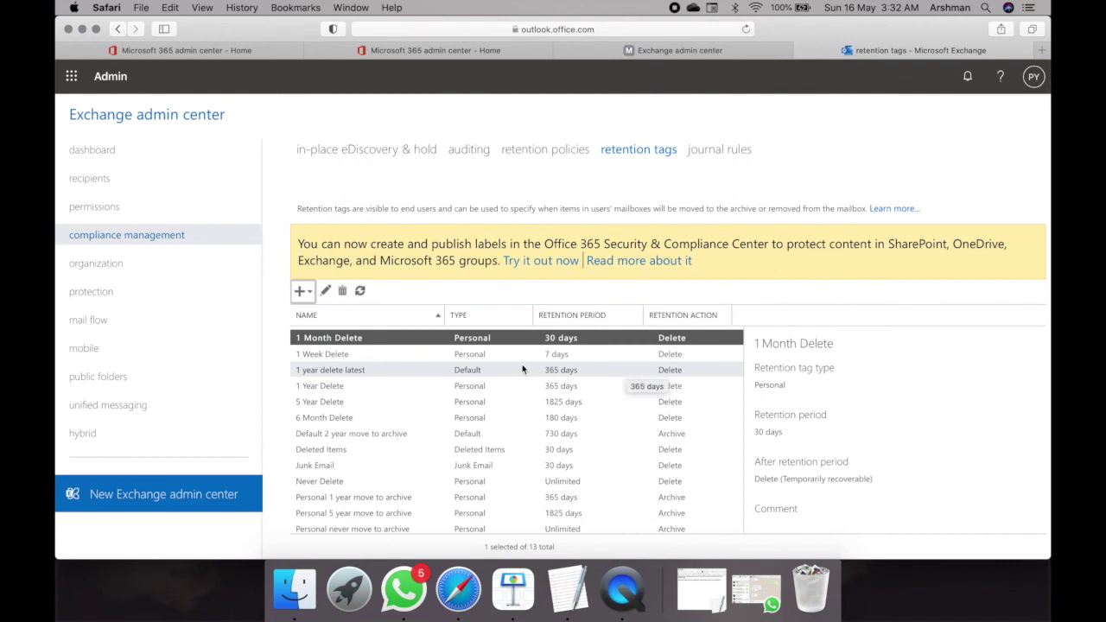
left_click(392, 372)
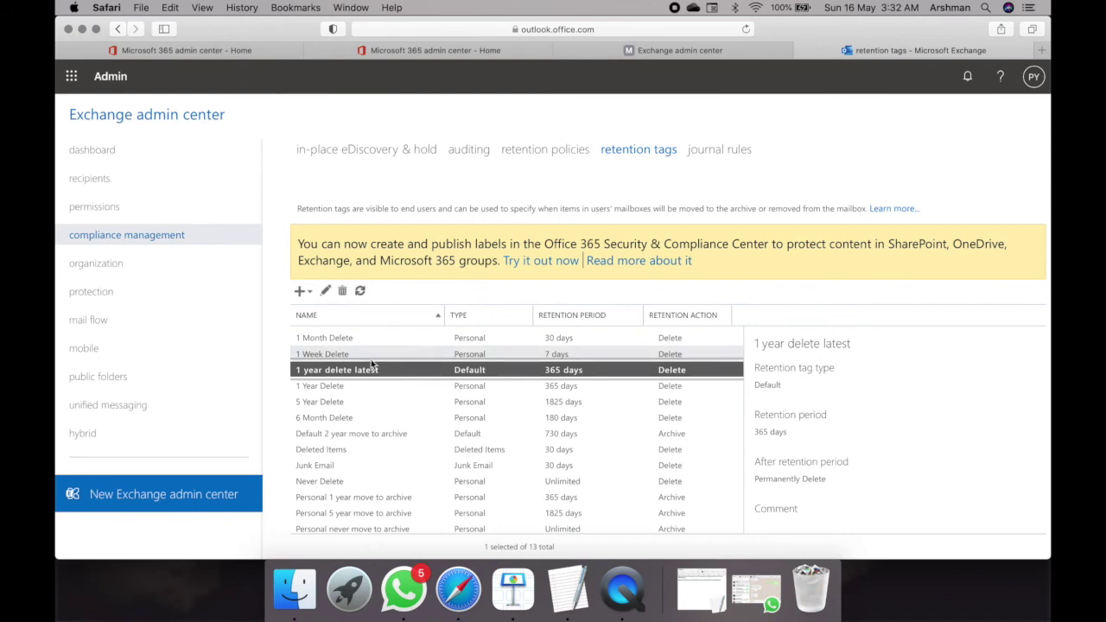
- Create a retention policy named "test retention policy" containing the "1 year delete latest" tag and save it
left_click(581, 153)
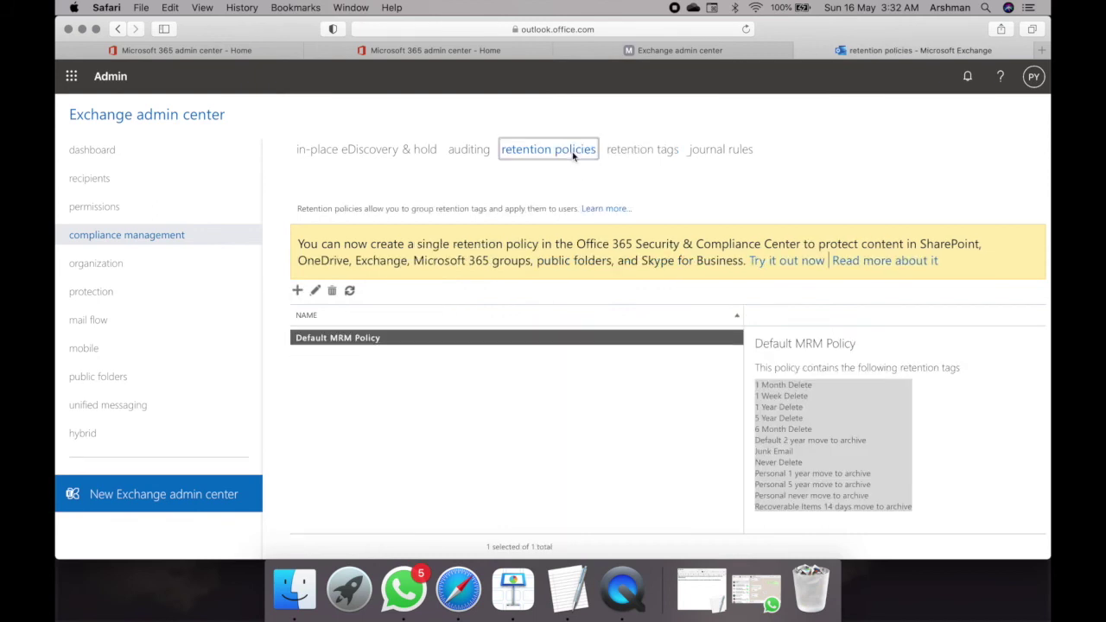
left_click(297, 292)
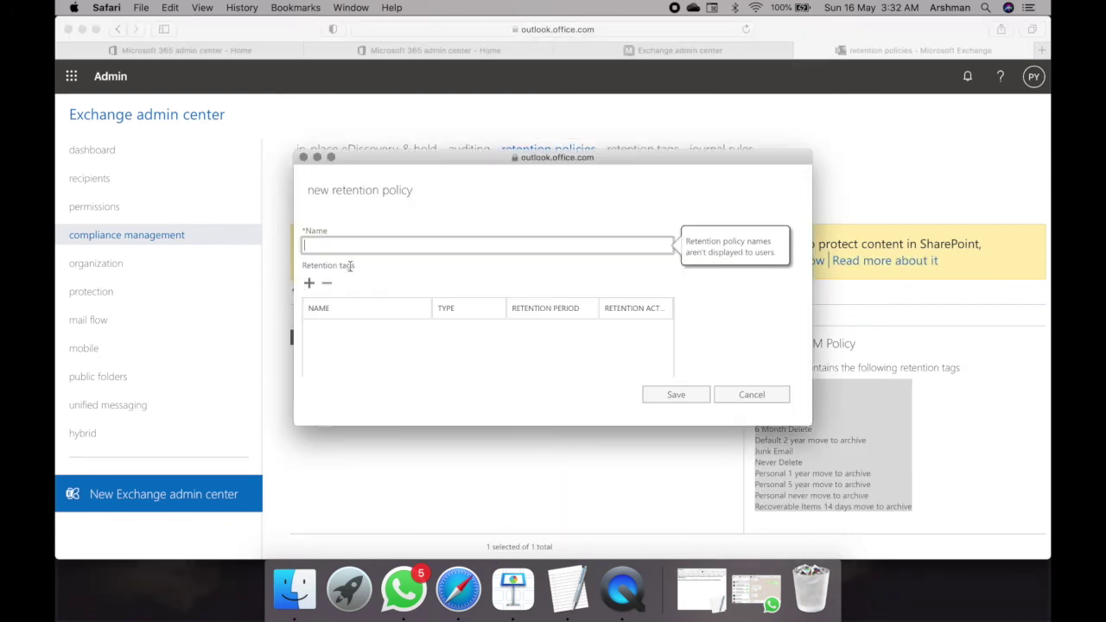
type("test retention policy")
left_click(309, 284)
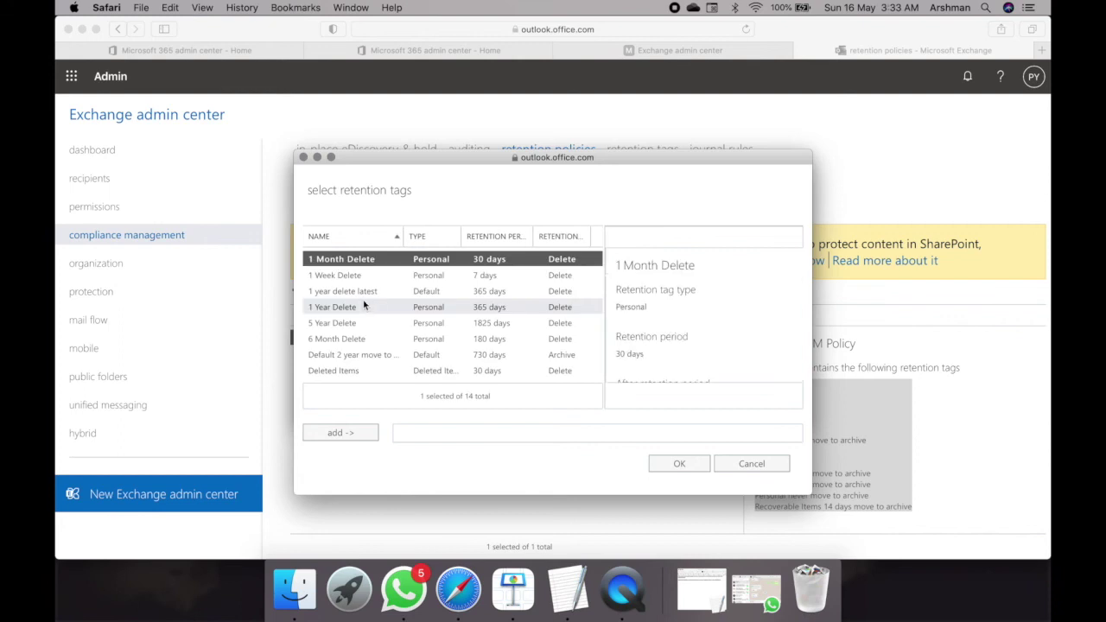
double_click(369, 292)
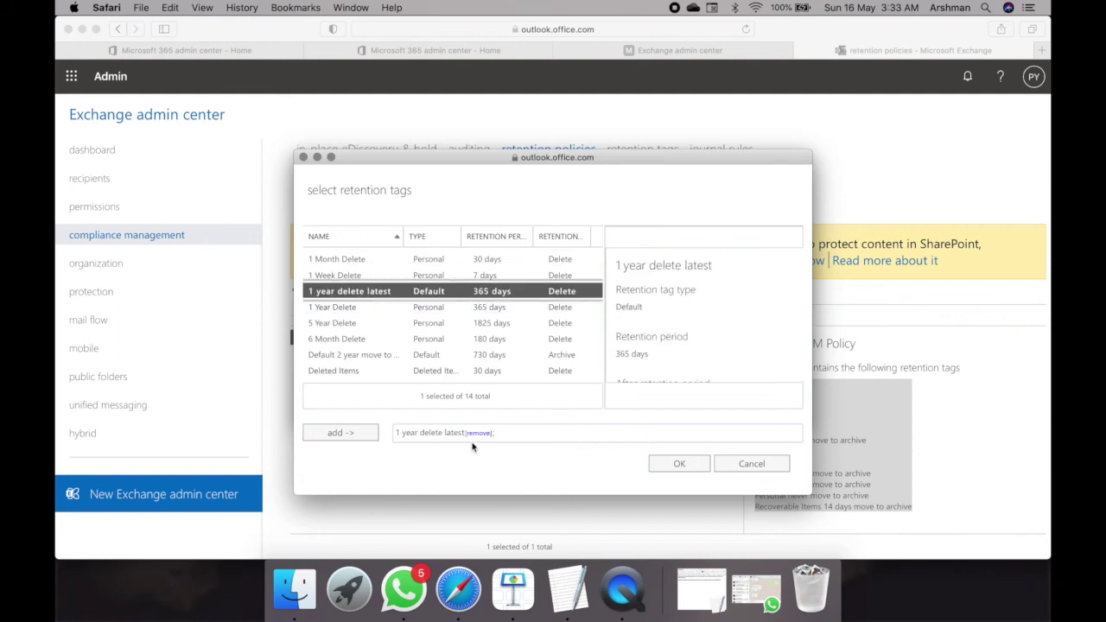
left_click(692, 464)
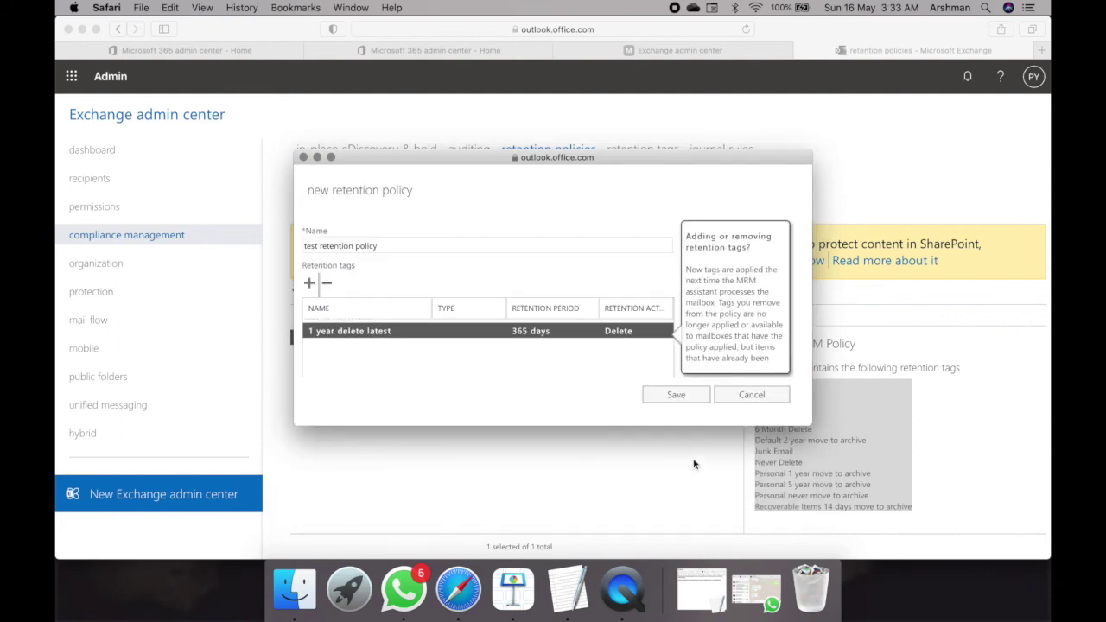
left_click(688, 398)
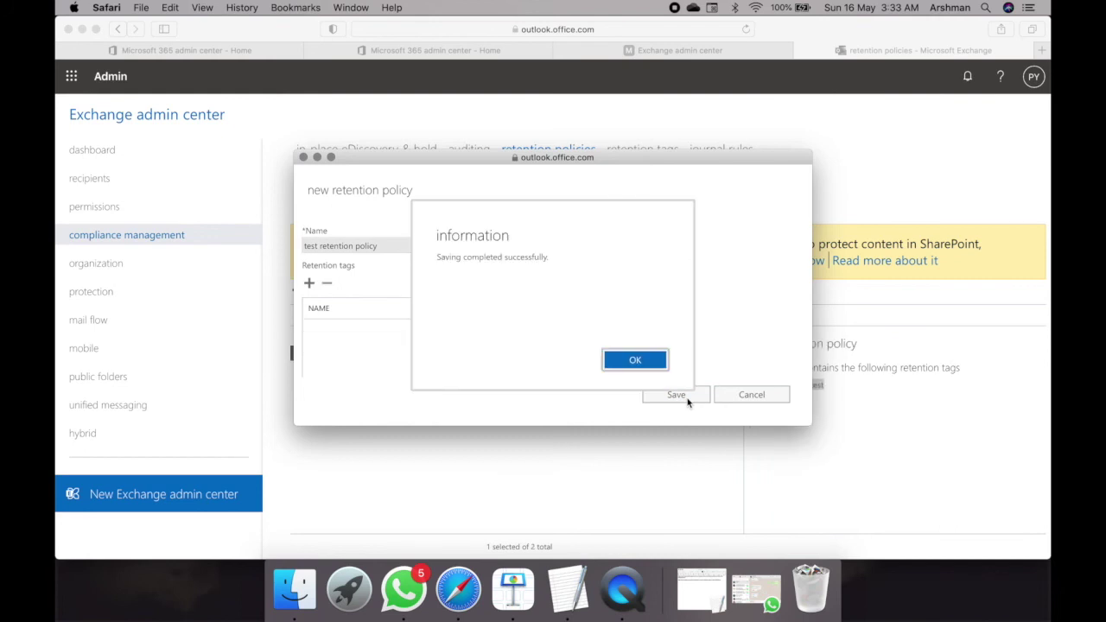
left_click(626, 364)
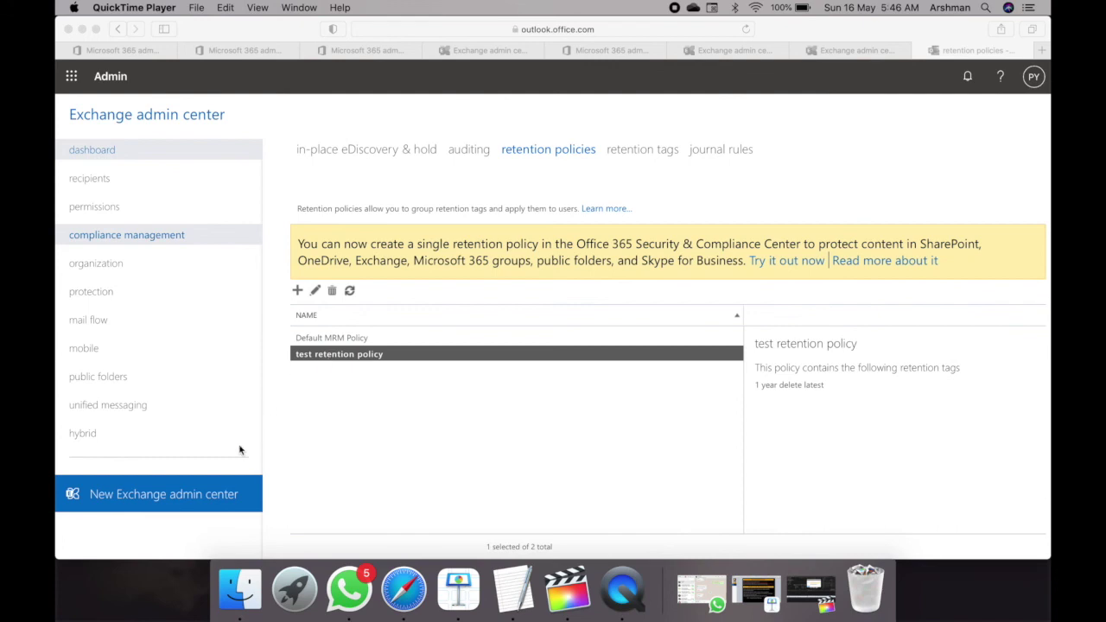
- Show the mailbox policies of the user mailbox in the new Exchange admin center
left_click(167, 502)
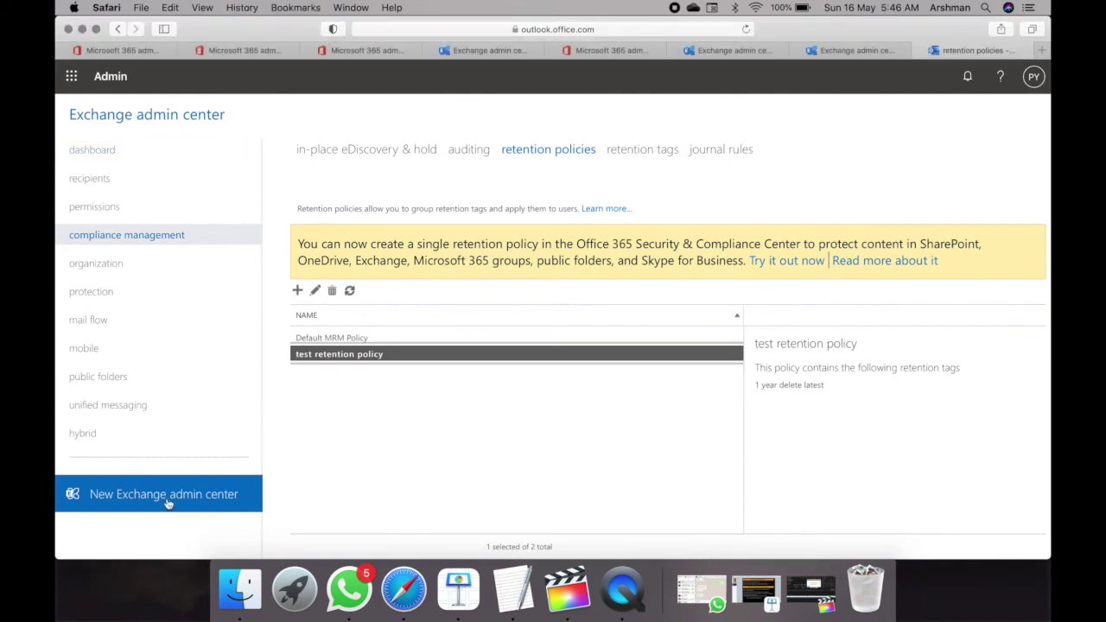
left_click(726, 59)
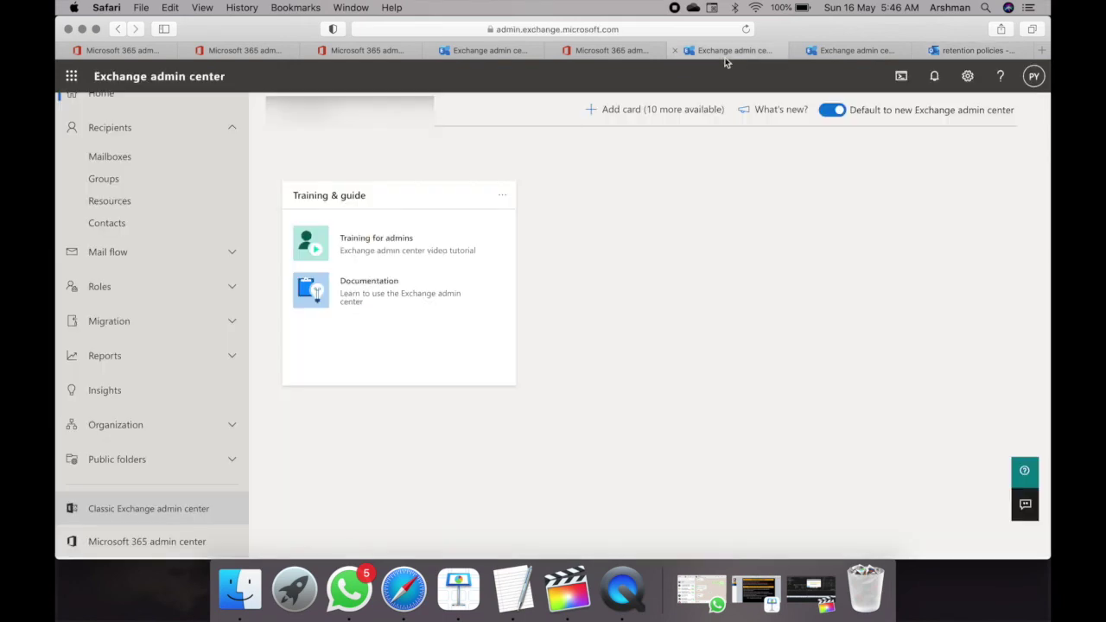
scroll(171, 248, "up", 2)
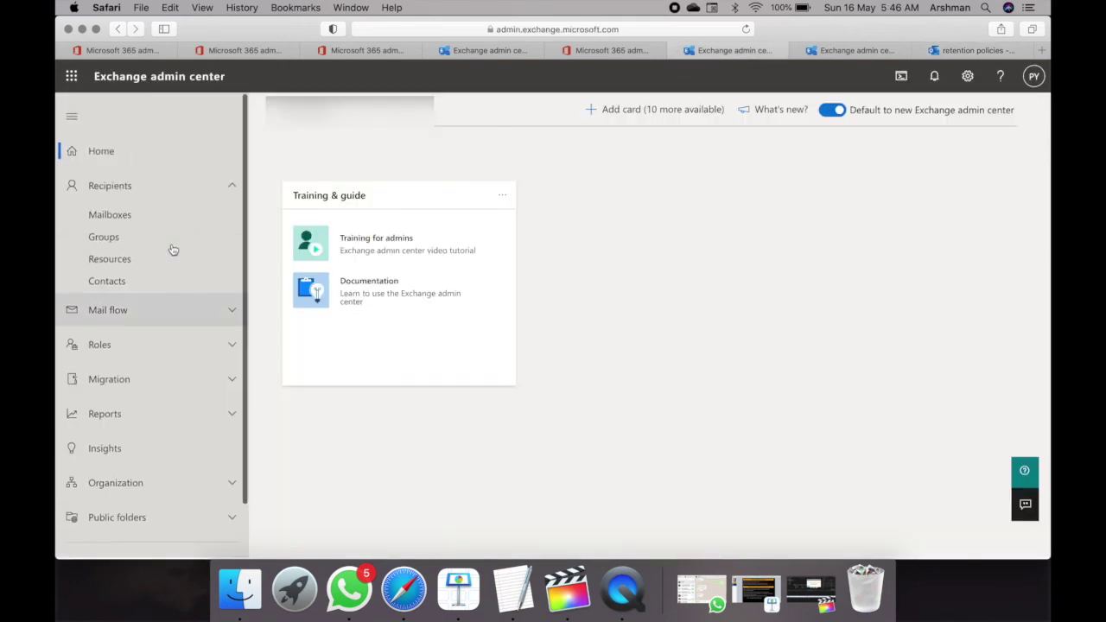
left_click(110, 210)
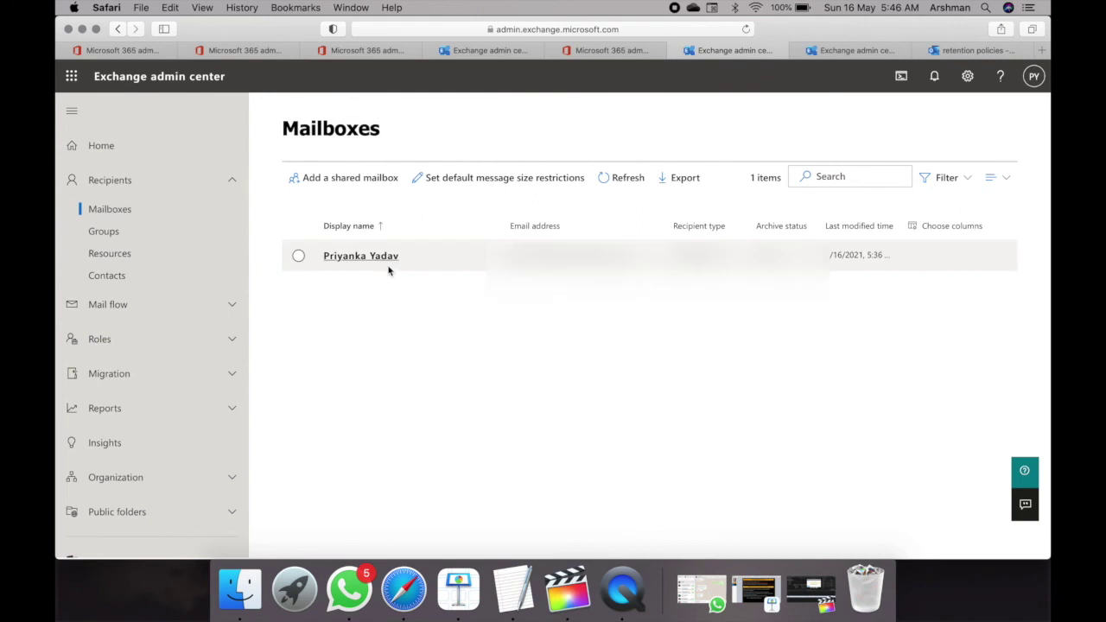
left_click(382, 259)
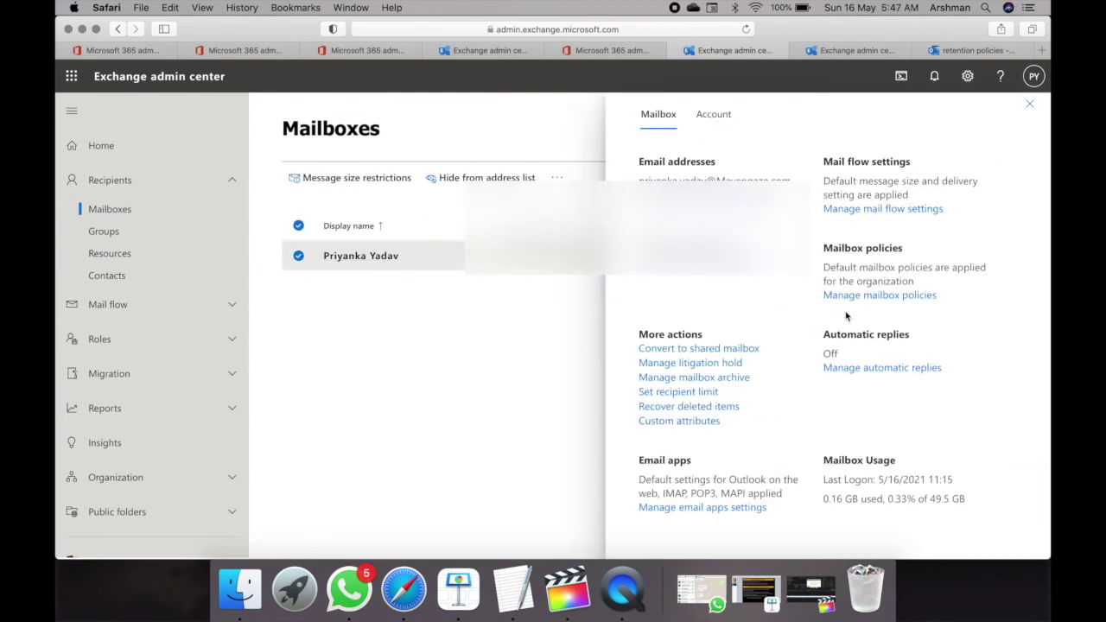
left_click(879, 295)
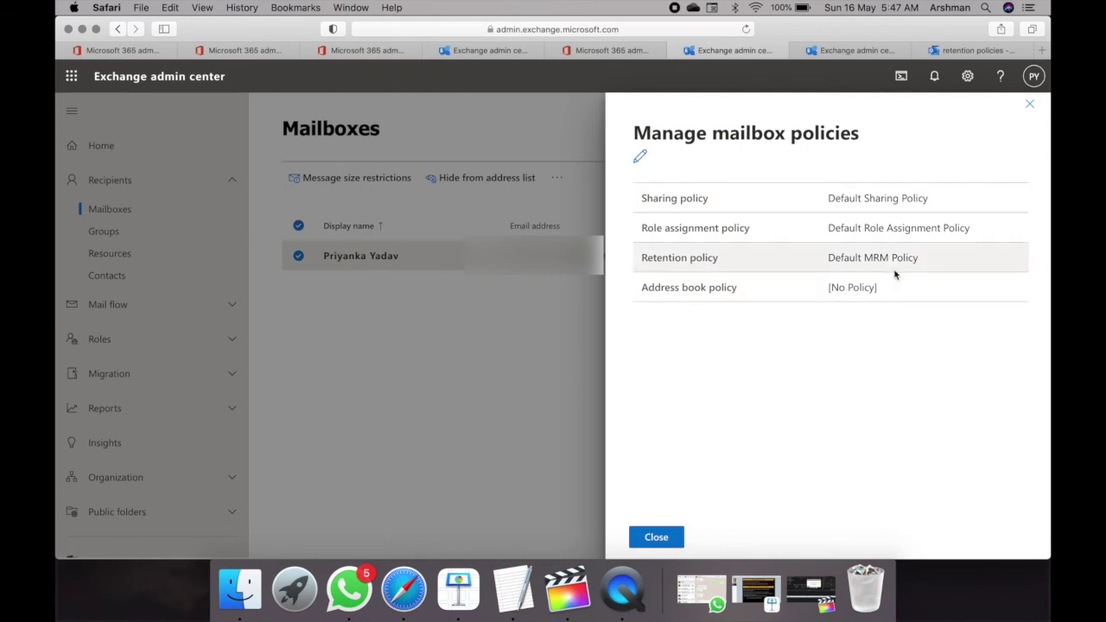
- Choose "test retention policy" as the mailbox's retention policy, but discard the change and close the policy settings
left_click(640, 156)
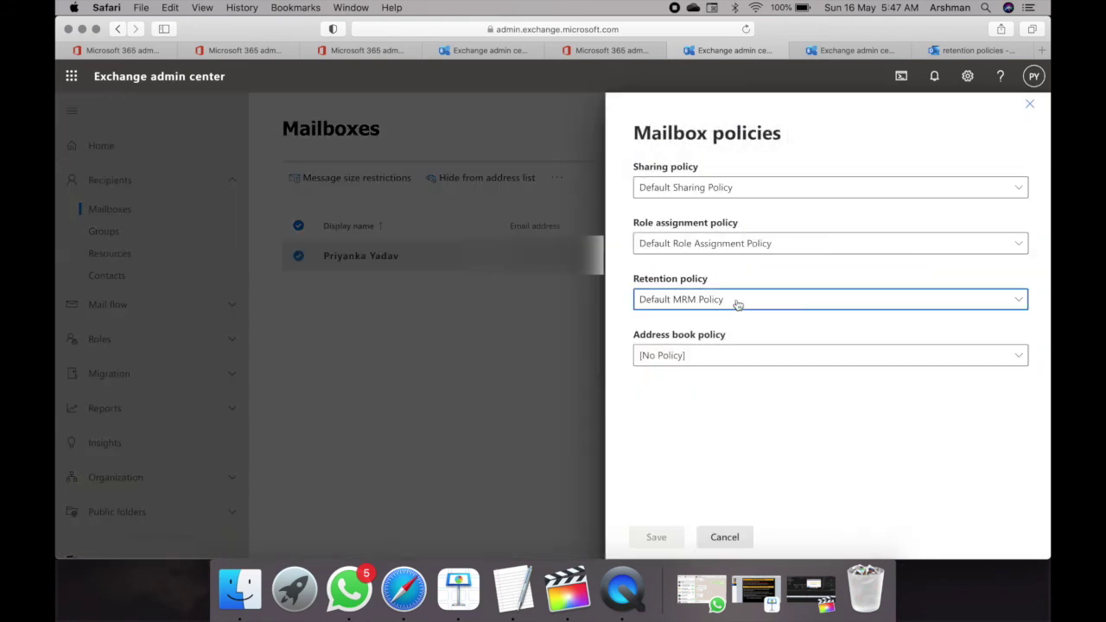
left_click(732, 304)
left_click(683, 374)
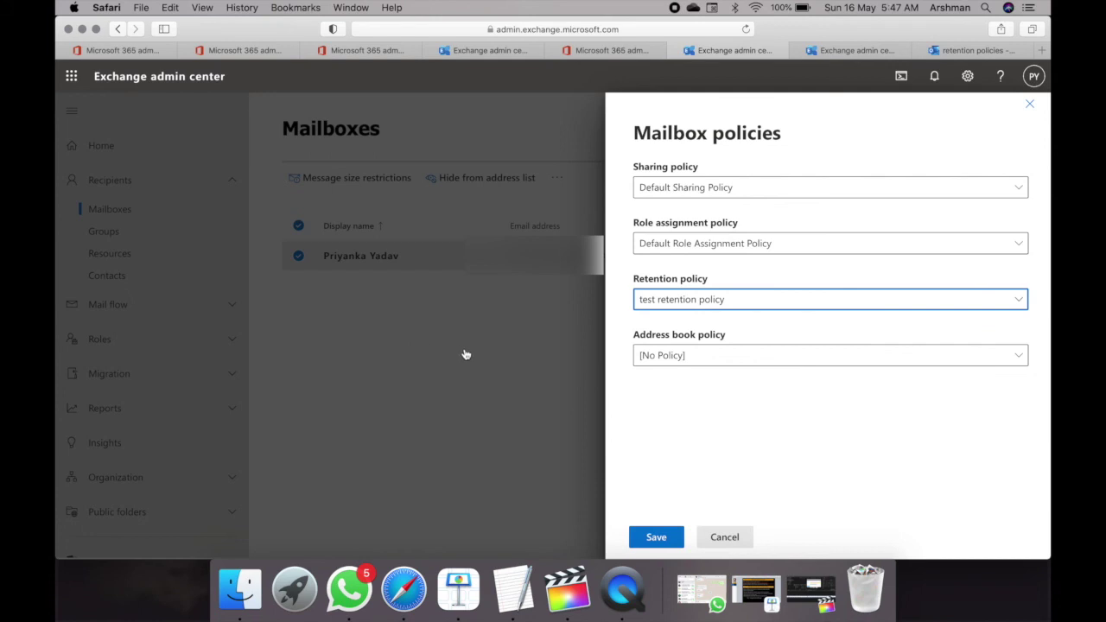
left_click(713, 540)
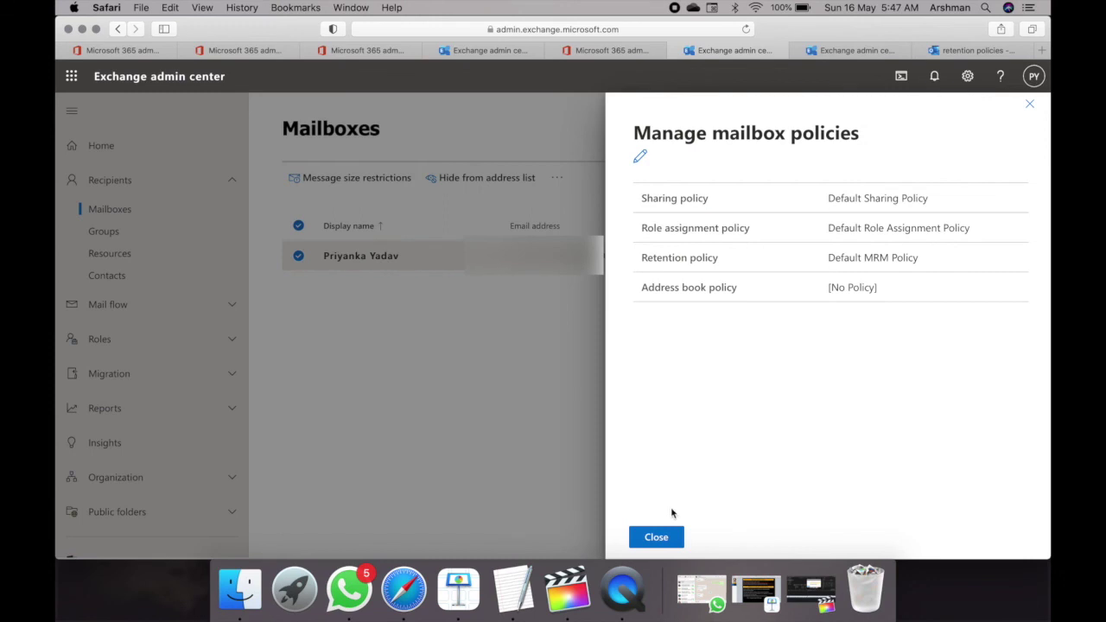
left_click(650, 537)
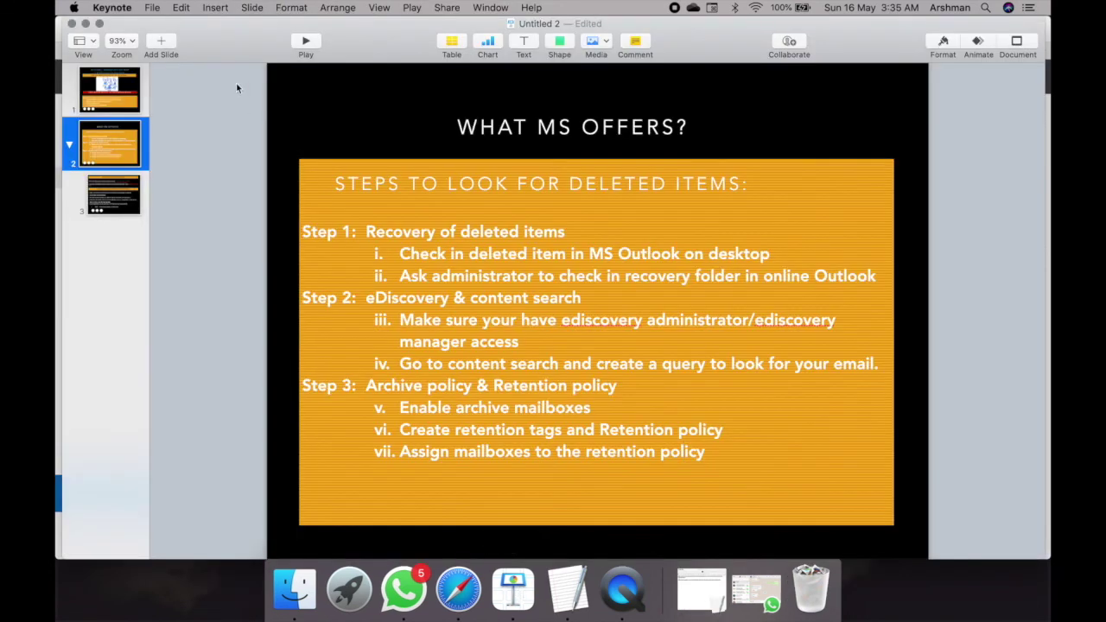
- Start the Keynote slideshow from the "What MS Offers?" slide
left_click(302, 42)
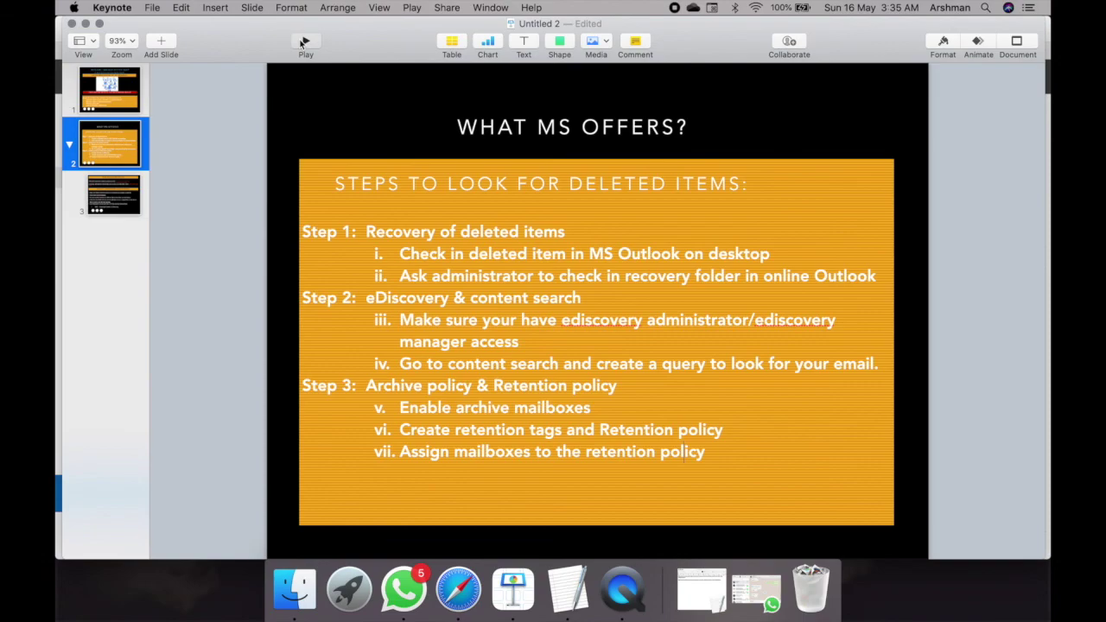